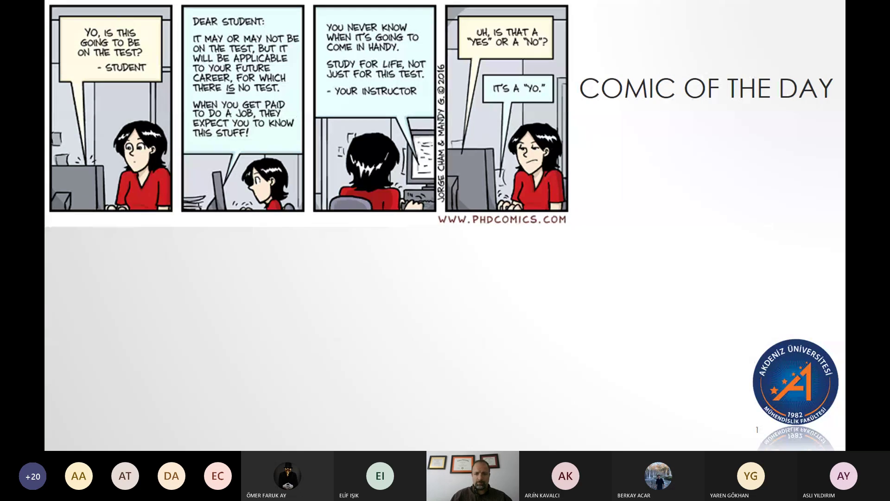
Advance the shared slideshow past the second comic to the Outline slide
{"action": "key", "text": "Right"}
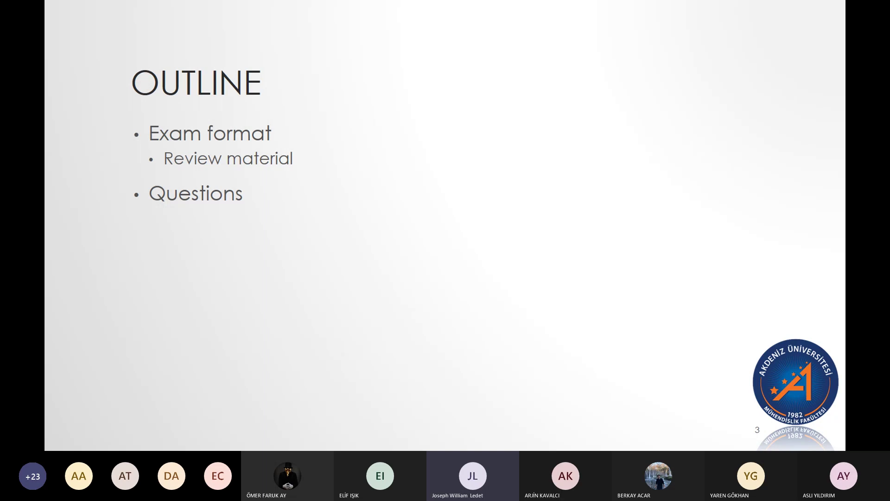
Advance the slideshow from the date, time and location slide to Topics Covered
{"action": "key", "text": "Right"}
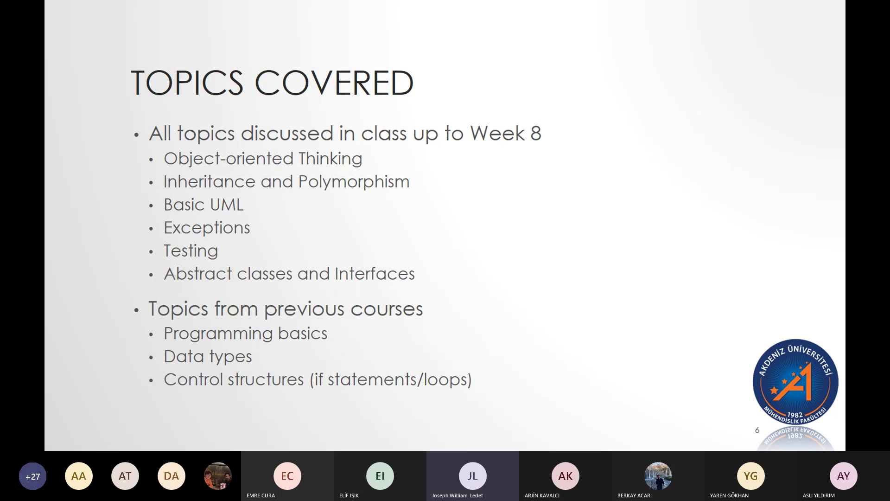
Advance past the exam Format slide to the 1 + 2 * 3 + 4 question
{"action": "key", "text": "Right"}
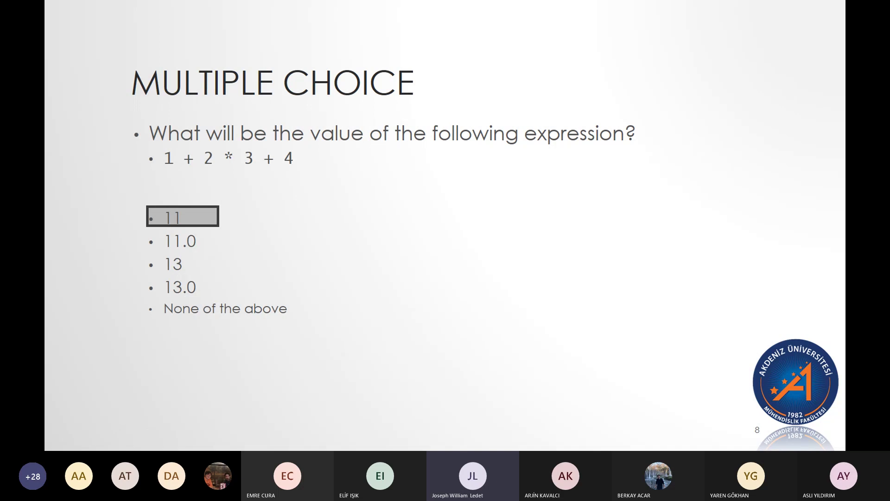
Move past the method-arguments question to the TRUE/FALSE slide
{"action": "key", "text": "Right"}
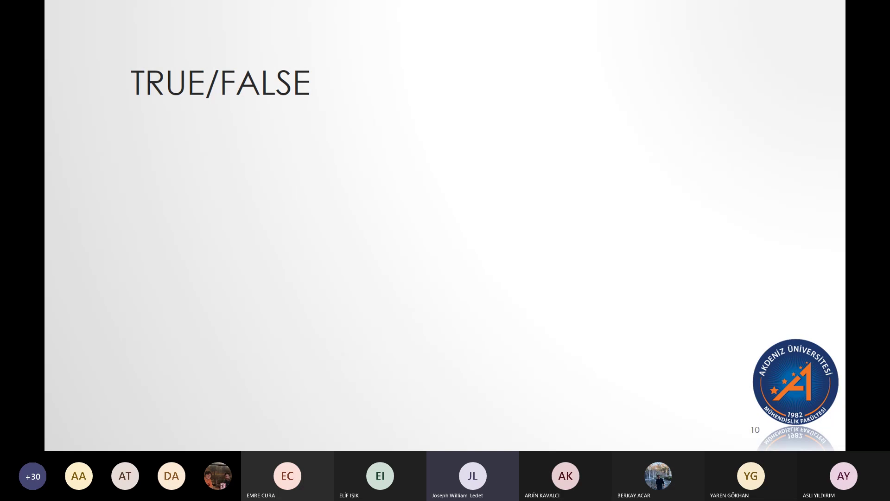
Reveal 'A method must always return a value. -> false' on the TRUE/FALSE slide
{"action": "key", "text": "Right"}
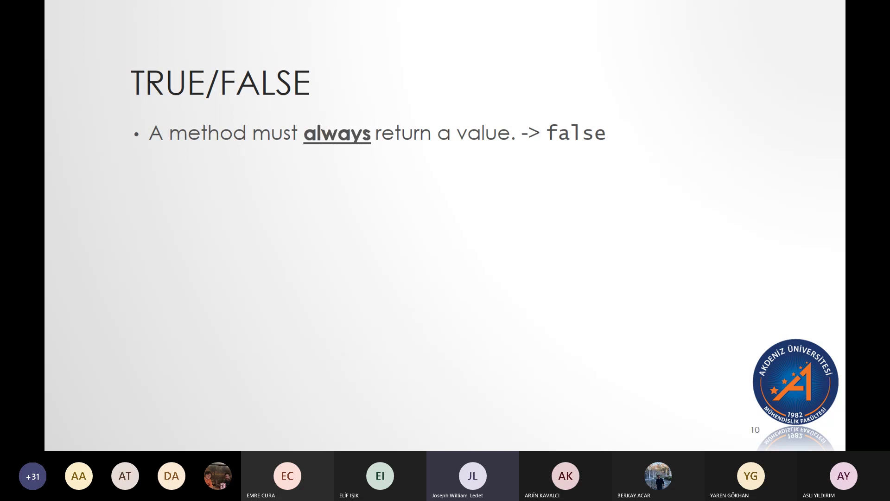
Reveal the println()/next() statement as true and add the '!true -> false' bullet
{"action": "key", "text": "Right"}
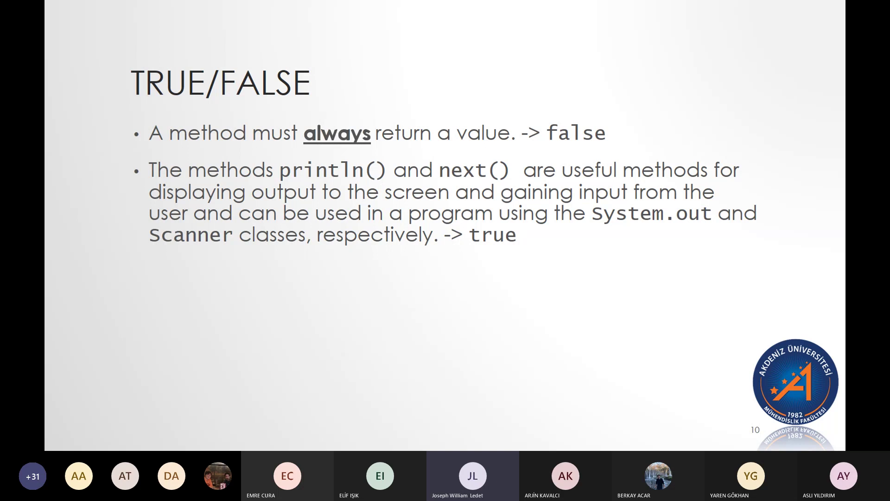
{"action": "key", "text": "Return"}
{"action": "type", "text": "!true -> false"}
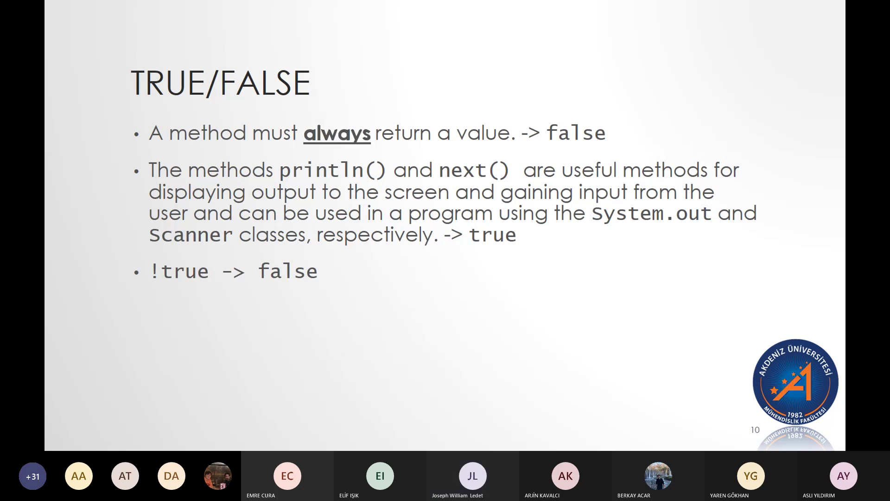
Add 'i++ == ++i -> evaluates as false' and '++i == i++ -> evaluates as true' bullets
{"action": "key", "text": "Return"}
{"action": "type", "text": "i++"}
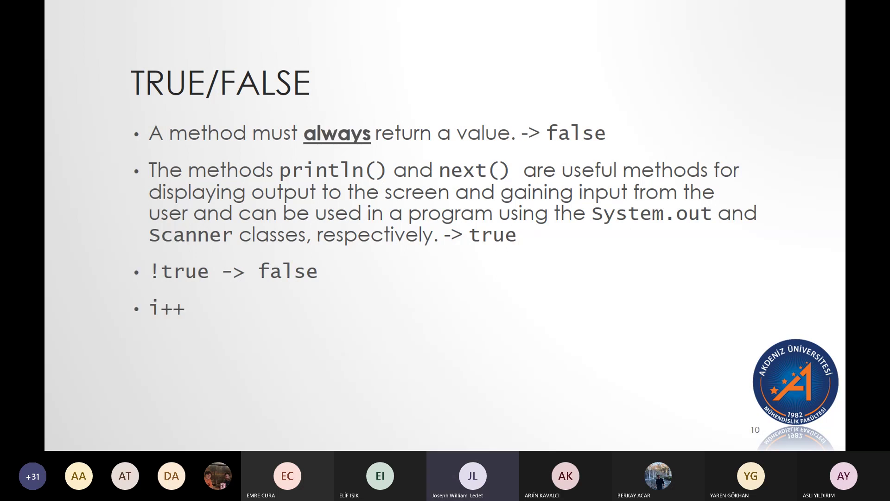
{"action": "type", "text": " == ++i -> evaluates as false"}
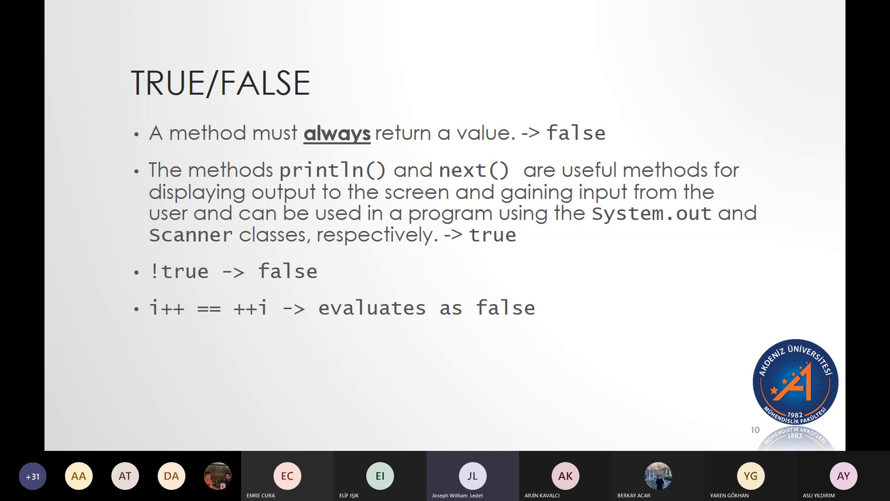
{"action": "key", "text": "Return"}
{"action": "type", "text": "++i == i++ ->"}
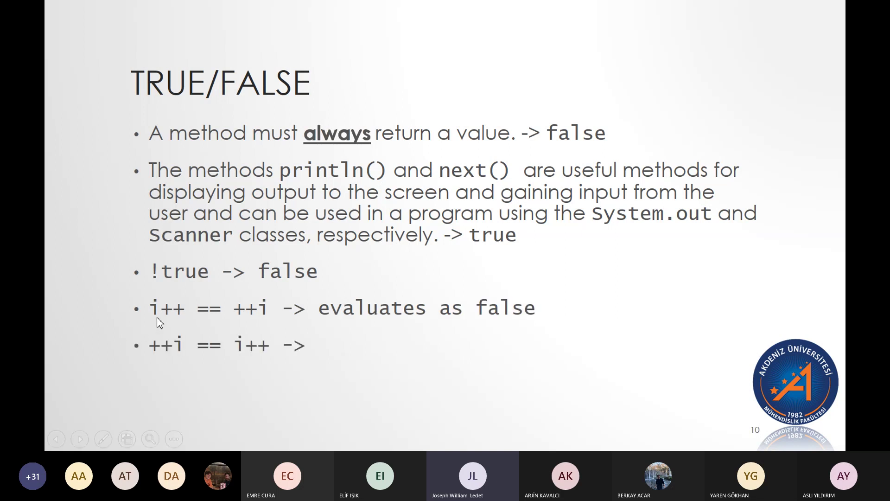
{"action": "type", "text": " evaluates as true"}
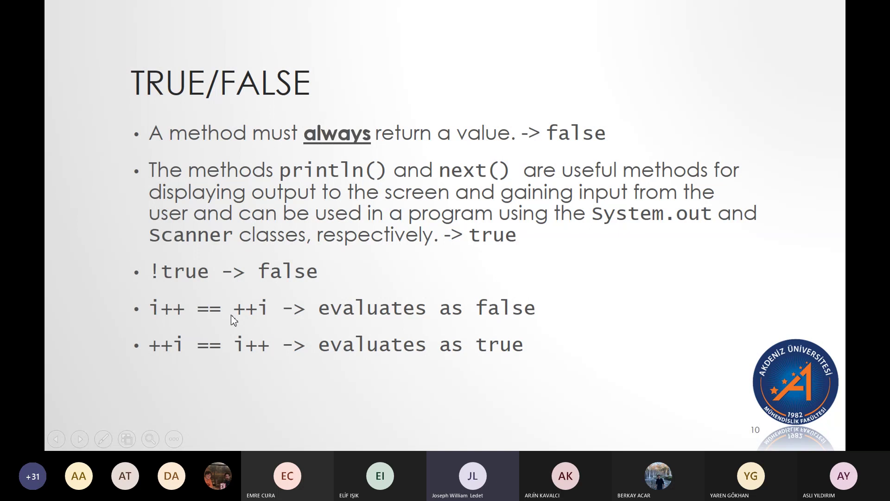
Go to slide 11, MATCHING, and show arrows pairing each operator with its definition
{"action": "key", "text": "Right"}
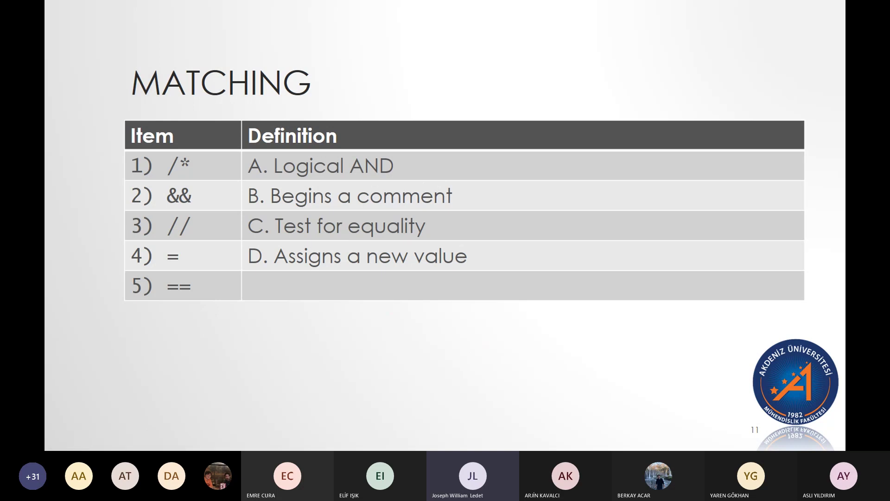
{"action": "key", "text": "Right"}
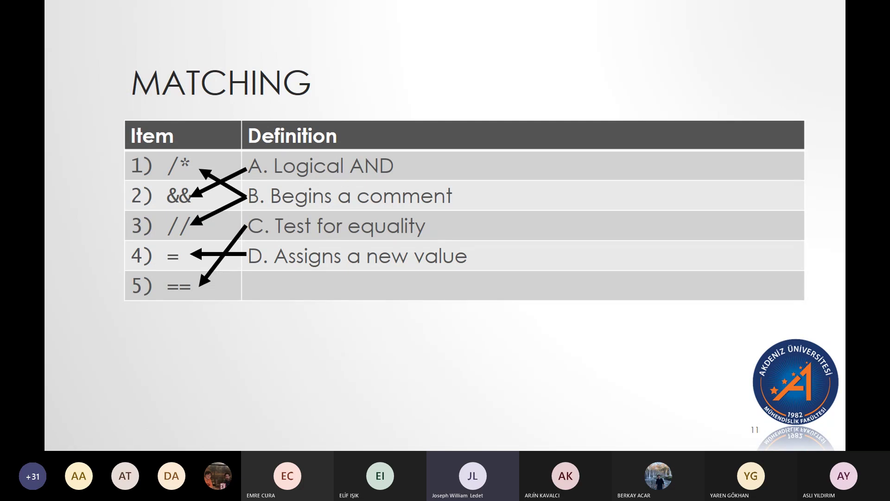
Advance from the MATCHING slide to slide 12, WHAT IS THE OUTPUT?
{"action": "key", "text": "Right"}
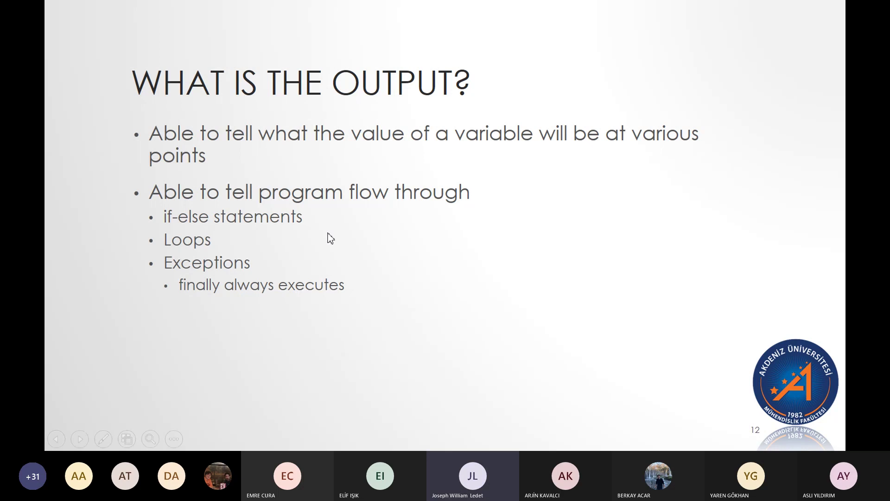
Advance from slide 12 to slide 13, Short Program Fragment
{"action": "left_click", "coordinate": [262, 253]}
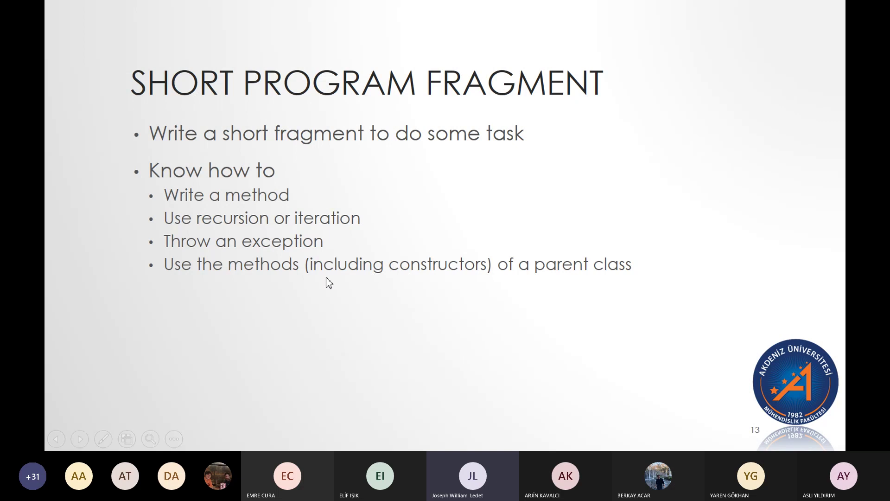
Advance the shared slideshow to slide 14, 'Develop a System', with its Store example
{"action": "key", "text": "Right"}
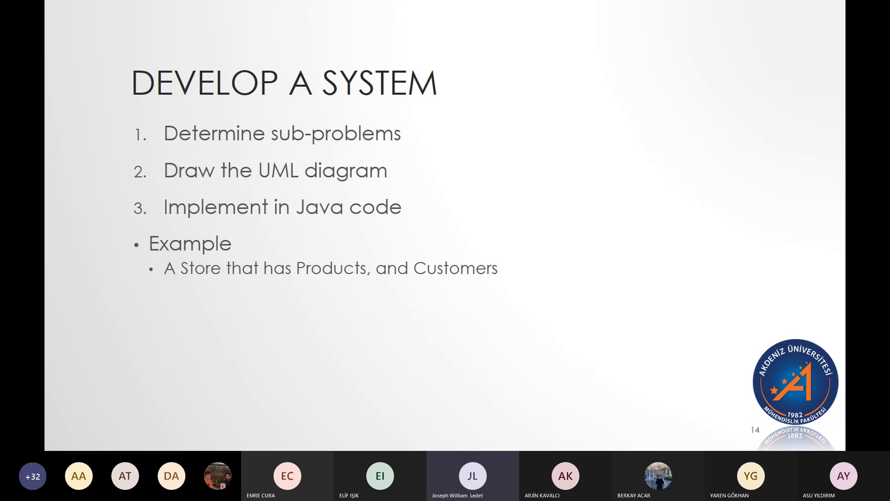
Go to slide 15 and strike through Phone, Computer and Electrical Devices in red
{"action": "key", "text": "Right"}
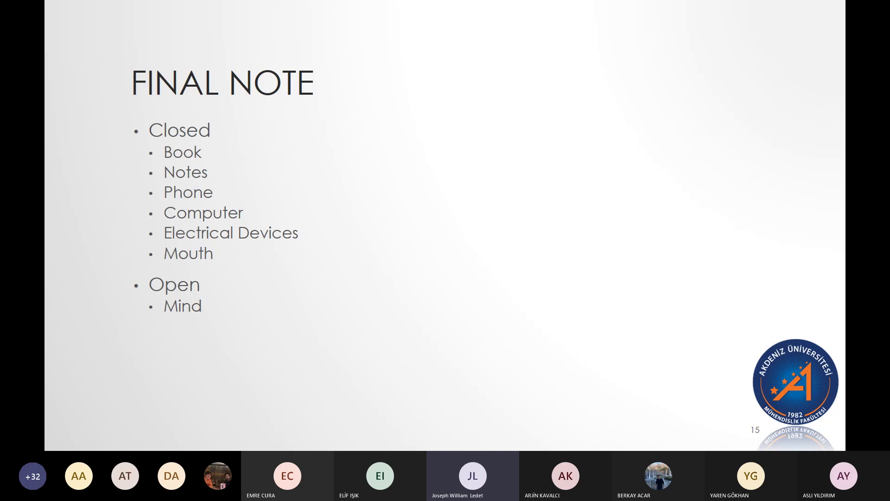
{"action": "left_click_drag", "start_coordinate": [161, 192], "coordinate": [218, 192]}
{"action": "left_click_drag", "start_coordinate": [162, 213], "coordinate": [242, 214]}
{"action": "left_click_drag", "start_coordinate": [162, 233], "coordinate": [298, 233]}
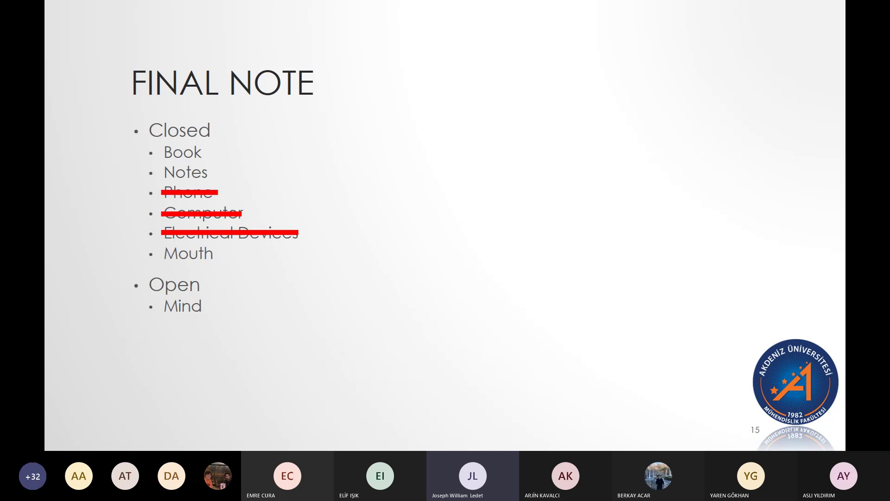
Reveal the cheat-sheet rules: one handwritten A-4 sheet allowed, printed copies taken
{"action": "key", "text": "Right"}
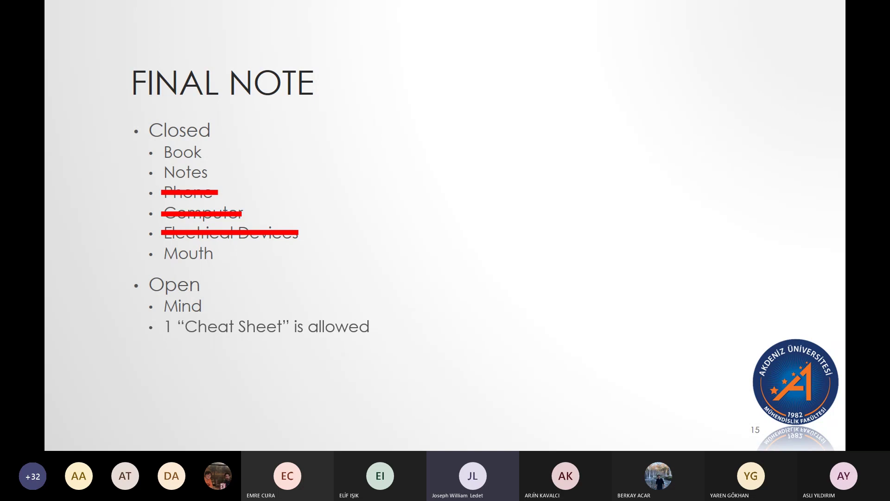
{"action": "key", "text": "Right"}
{"action": "key", "text": "Right"}
{"action": "key", "text": "Right"}
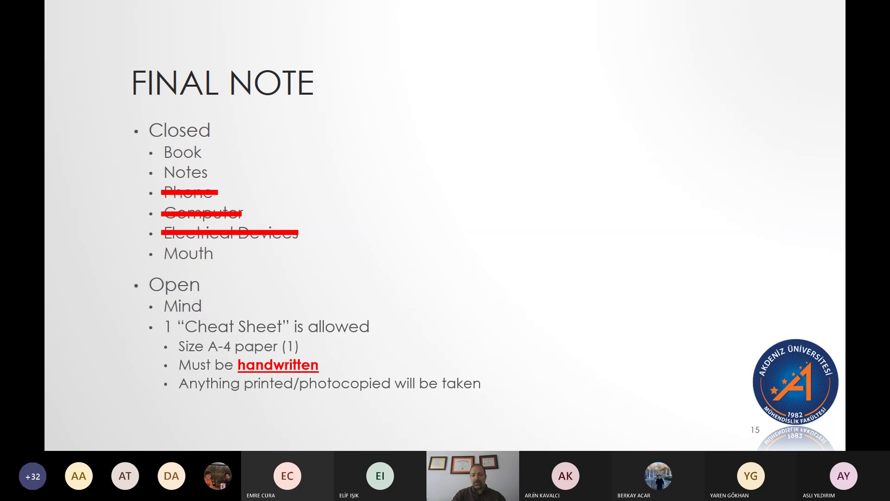
Reverse the Final Note slide's animations and step back to slide 14
{"action": "key", "text": "Left"}
{"action": "key", "text": "Left"}
{"action": "key", "text": "Left"}
{"action": "key", "text": "Left"}
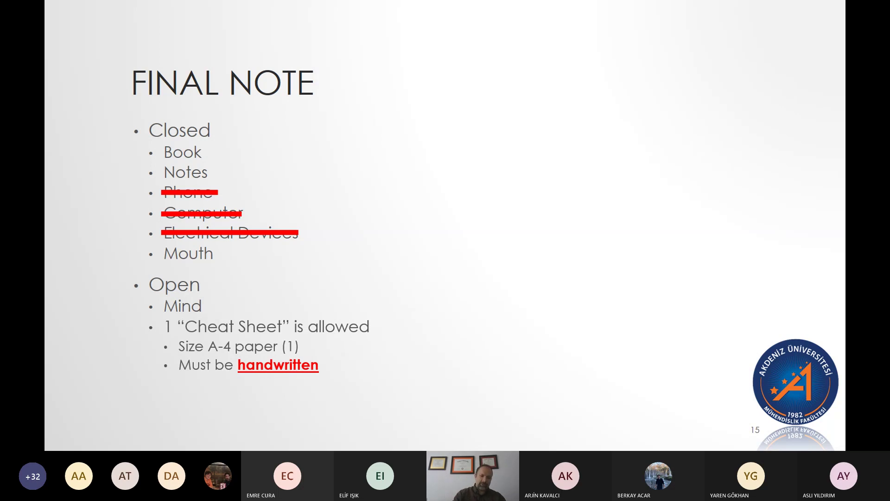
{"action": "key", "text": "Left"}
{"action": "key", "text": "Left"}
{"action": "key", "text": "Left"}
{"action": "key", "text": "Left"}
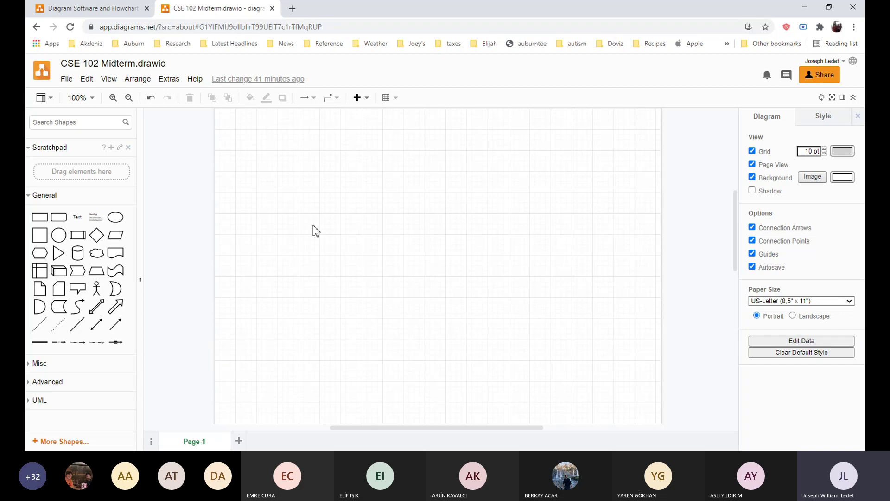
Insert a UML Class from the UML library at the top-left and name it Store
{"action": "left_click", "coordinate": [38, 399]}
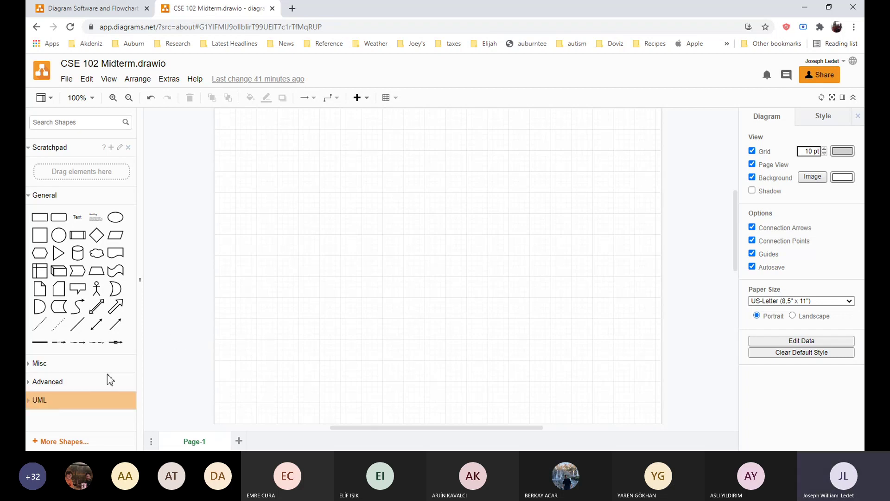
{"action": "scroll", "coordinate": [73, 316], "scroll_direction": "down", "scroll_amount": 2}
{"action": "mouse_move", "coordinate": [44, 323]}
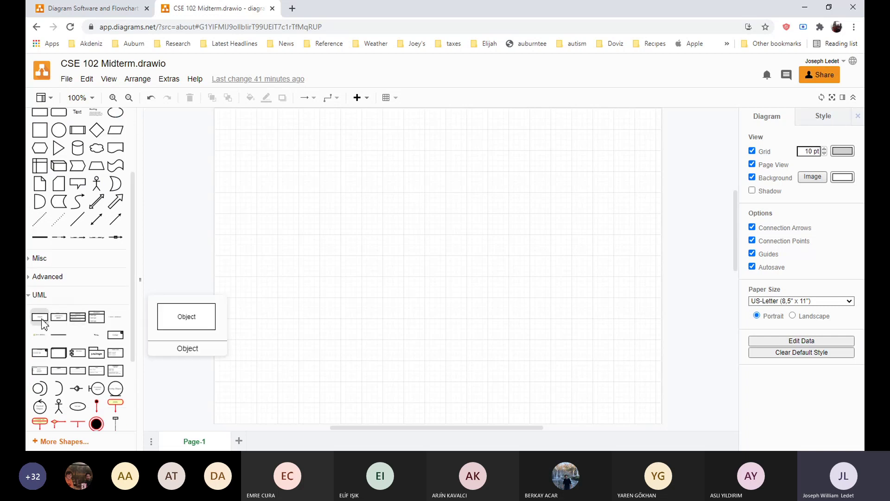
{"action": "mouse_move", "coordinate": [78, 325]}
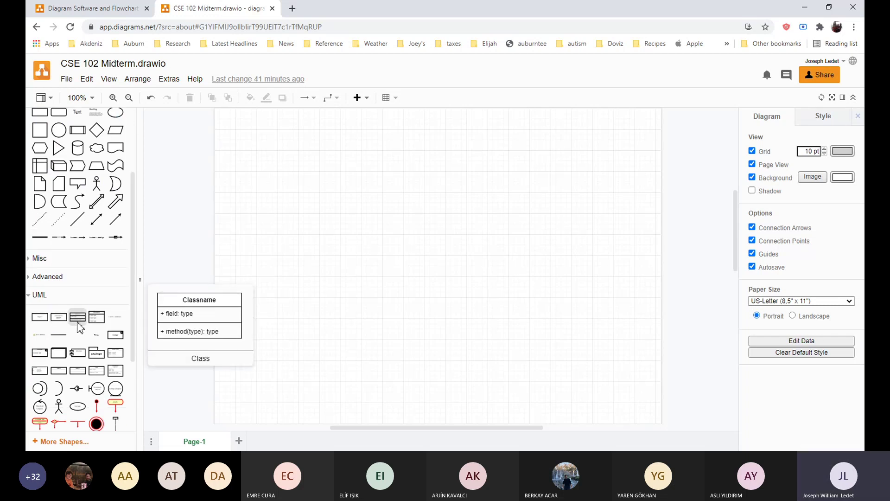
{"action": "left_click", "coordinate": [78, 324]}
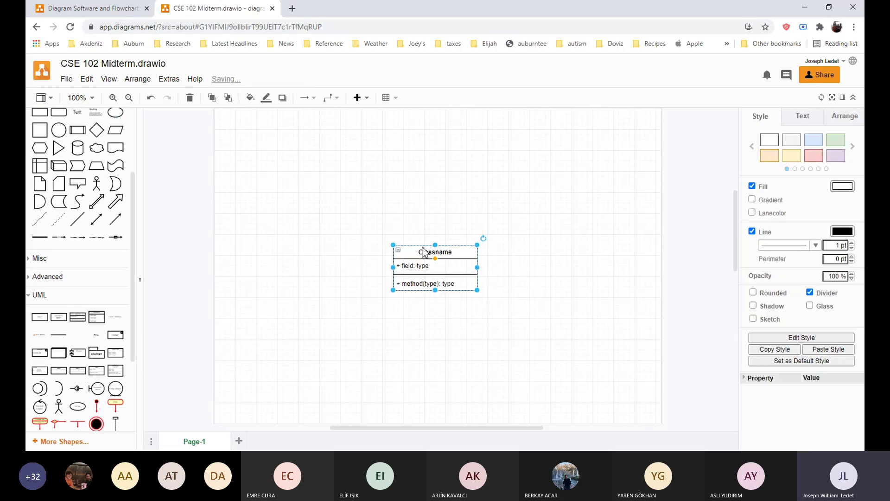
{"action": "left_click_drag", "start_coordinate": [418, 249], "coordinate": [293, 138]}
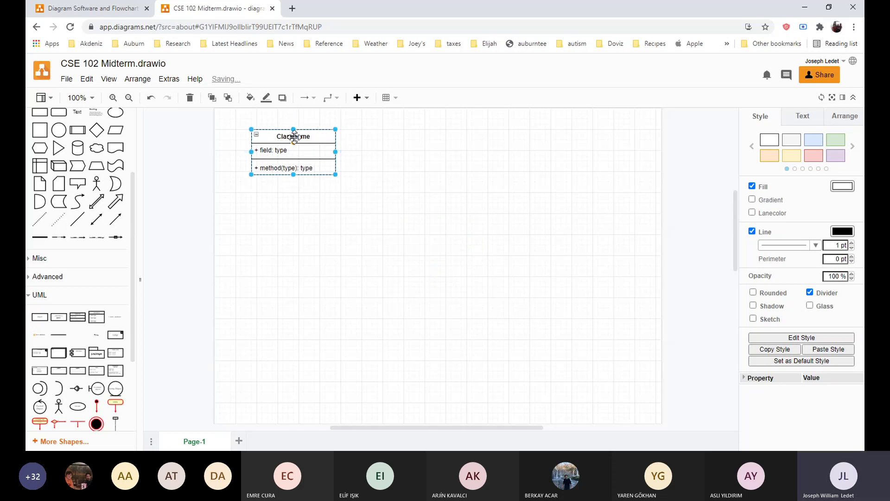
{"action": "double_click", "coordinate": [294, 138]}
{"action": "type", "text": "Store"}
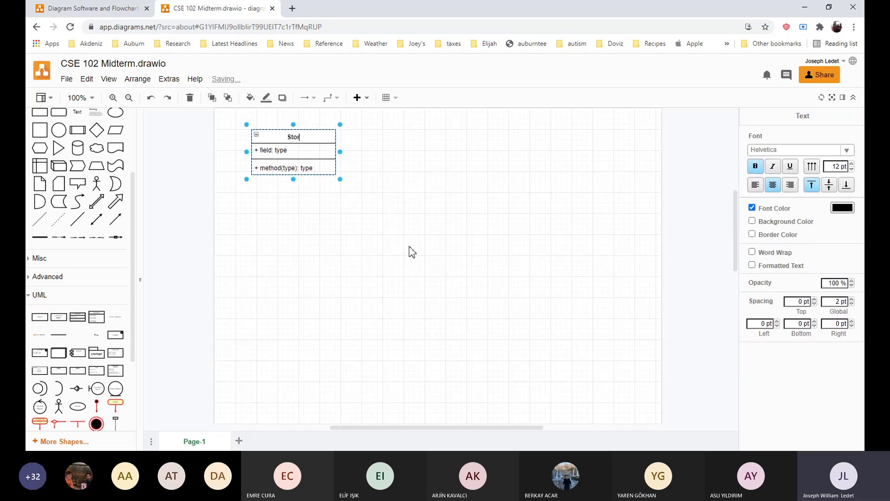
{"action": "left_click", "coordinate": [418, 190]}
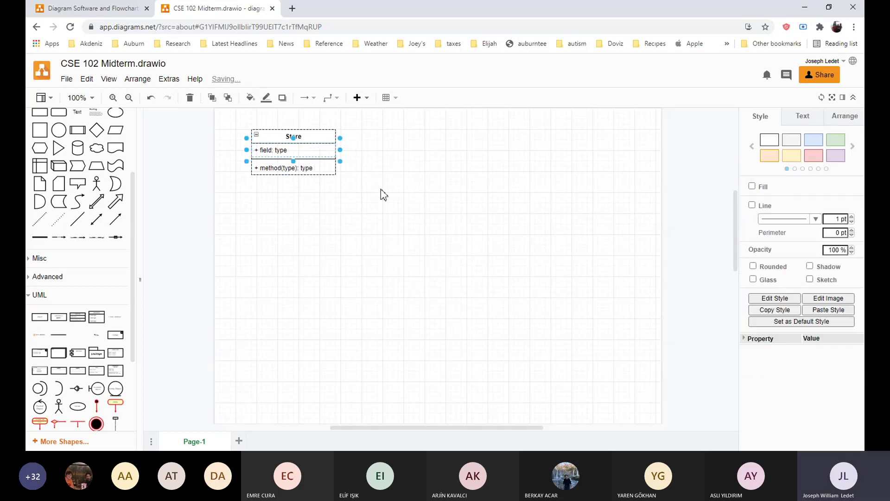
Duplicate the Store class below it and title the copy Customers
{"action": "left_click", "coordinate": [322, 133]}
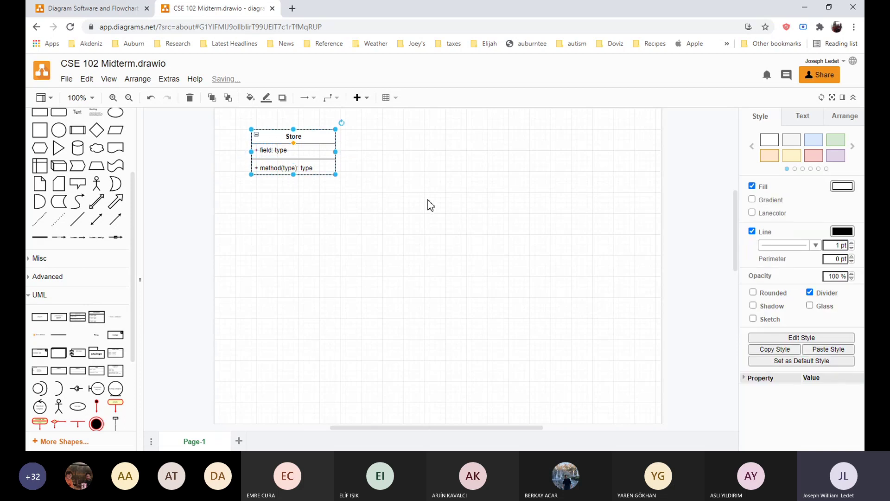
{"action": "key", "text": "ctrl+d"}
{"action": "left_click_drag", "start_coordinate": [327, 133], "coordinate": [332, 216]}
{"action": "double_click", "coordinate": [308, 215]}
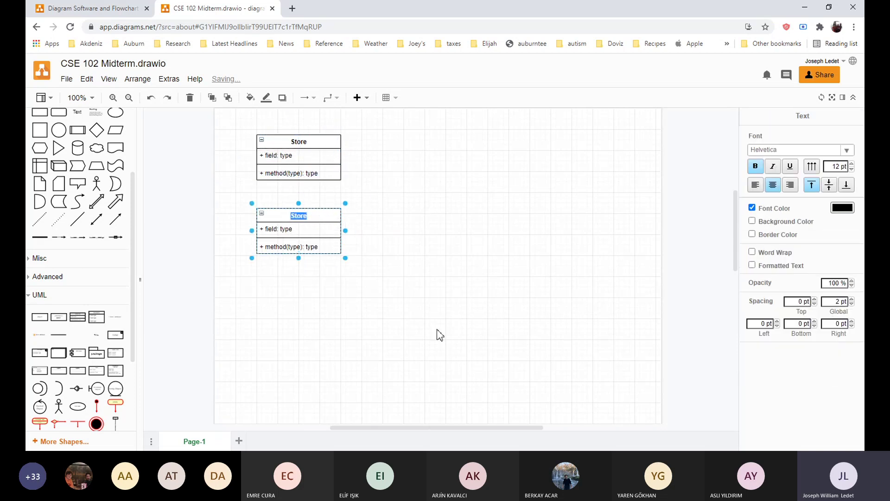
{"action": "type", "text": "Cust"}
{"action": "key", "text": "BackSpace"}
{"action": "type", "text": "u"}
{"action": "key", "text": "BackSpace"}
{"action": "type", "text": "tomers"}
{"action": "left_click", "coordinate": [377, 288]}
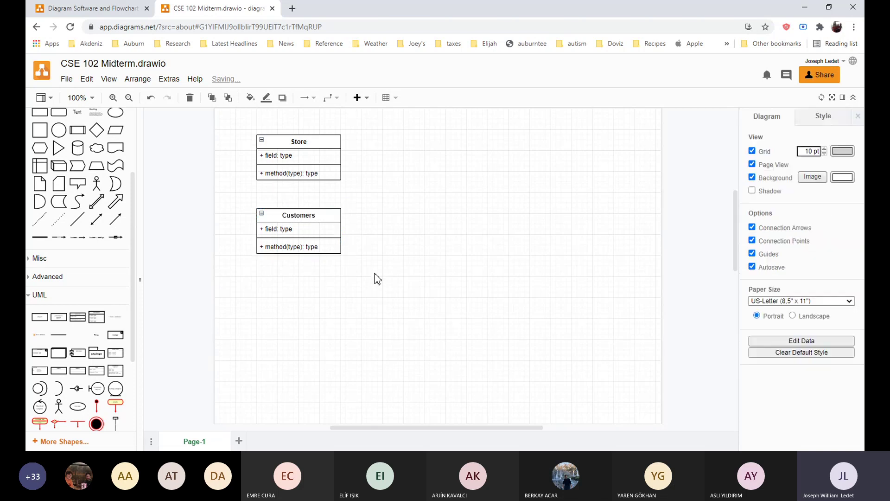
Correct the copied class title to Customer by removing the trailing s
{"action": "left_click", "coordinate": [307, 221]}
{"action": "double_click", "coordinate": [307, 221]}
{"action": "key", "text": "End"}
{"action": "key", "text": "BackSpace"}
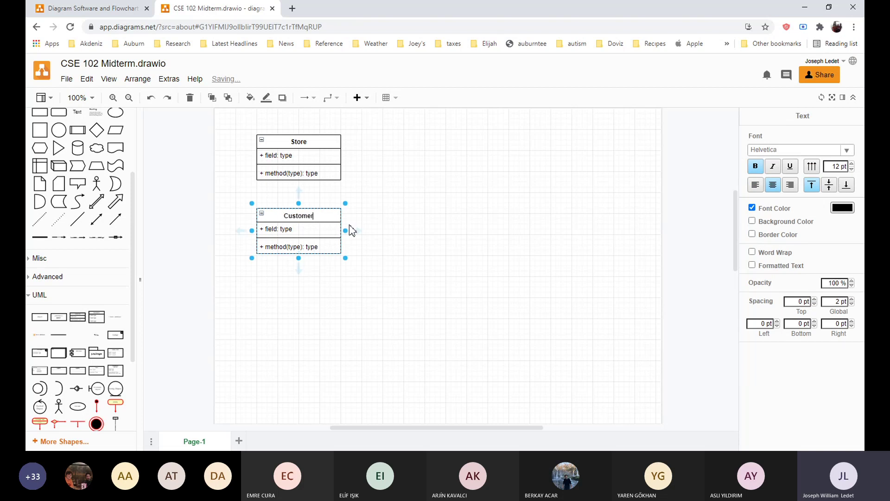
{"action": "left_click", "coordinate": [330, 312]}
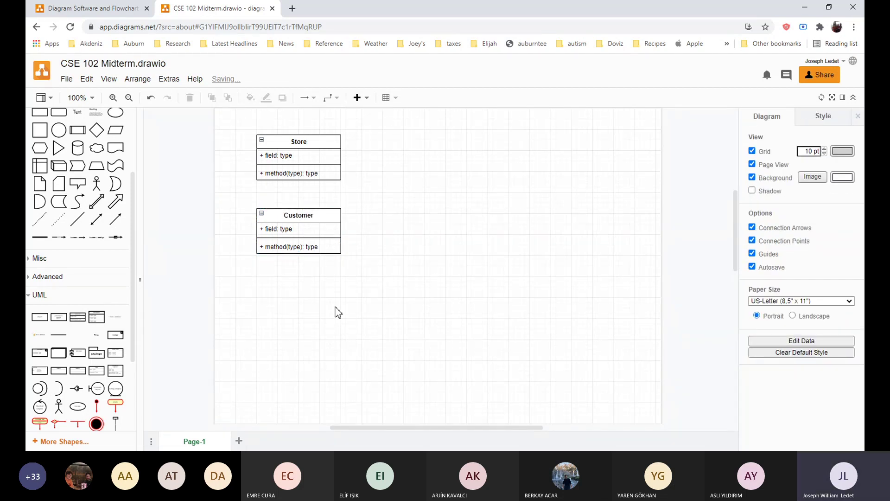
Place a copy of Store beside Customer and rename it Product
{"action": "left_click_drag", "start_coordinate": [330, 143], "coordinate": [475, 227]}
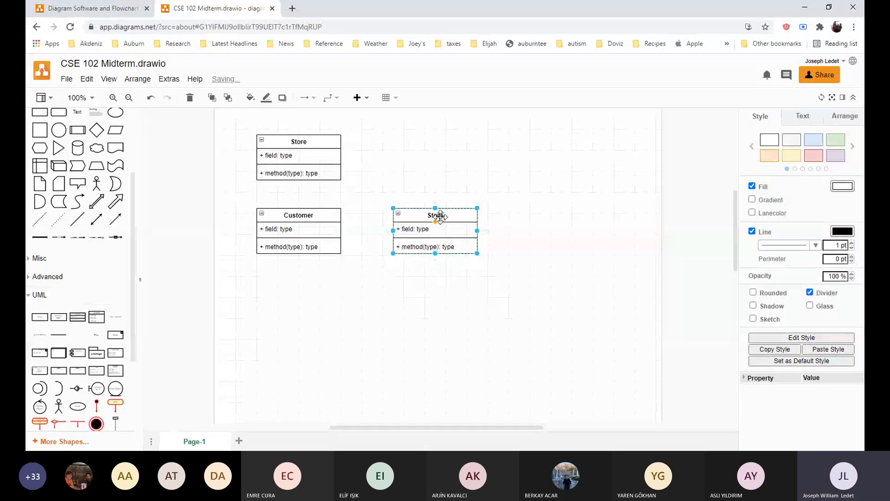
{"action": "double_click", "coordinate": [435, 215]}
{"action": "type", "text": "Product"}
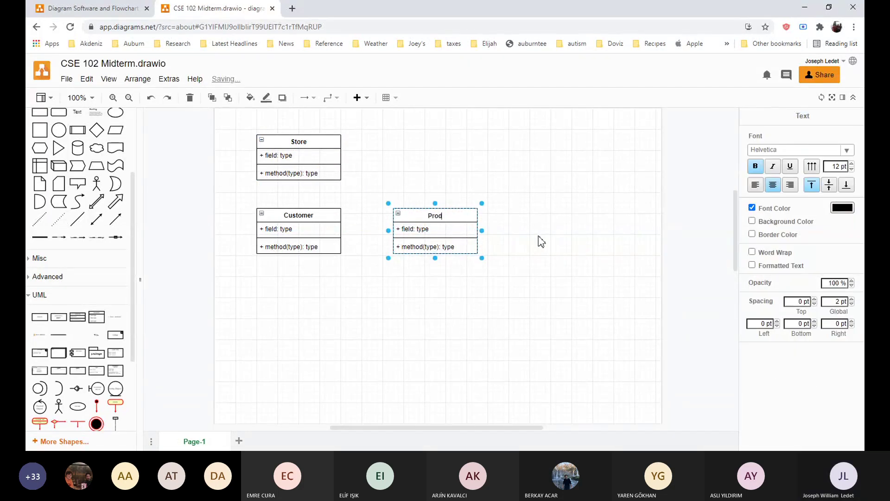
{"action": "left_click", "coordinate": [429, 312]}
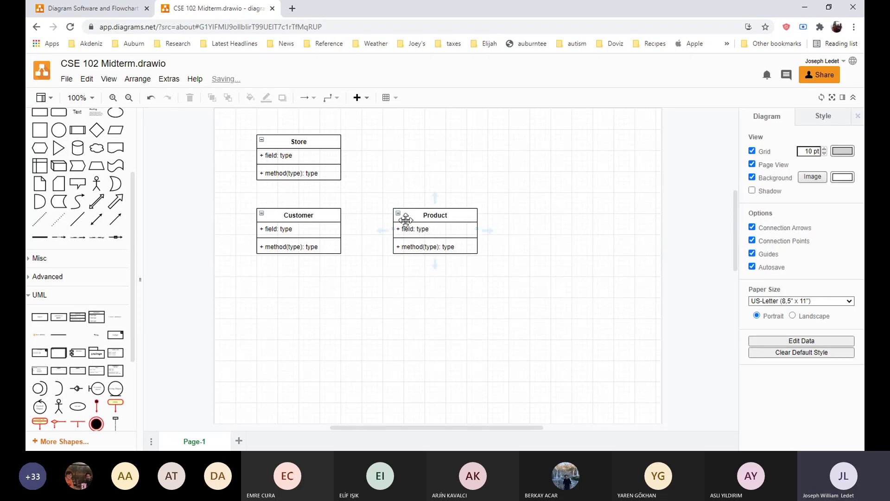
Duplicate Customer below itself and rename the copy ClubCustomer
{"action": "left_click", "coordinate": [326, 221]}
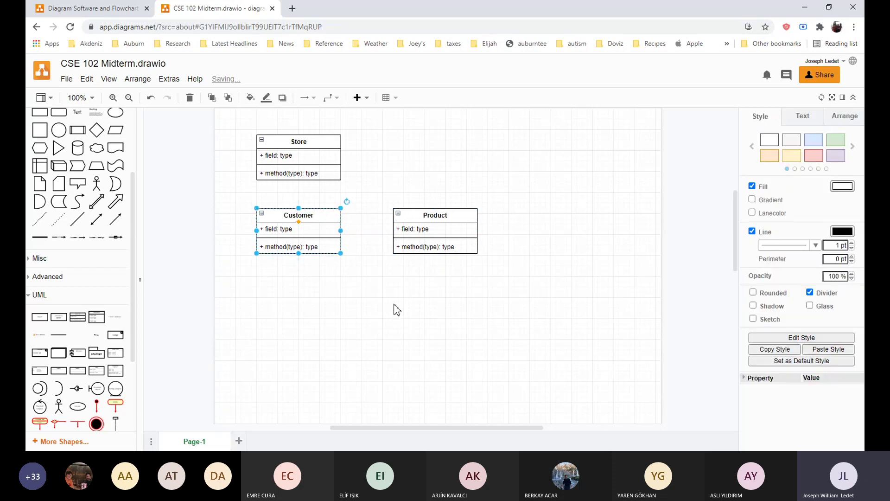
{"action": "key", "text": "ctrl+d"}
{"action": "left_click_drag", "start_coordinate": [335, 216], "coordinate": [326, 287]}
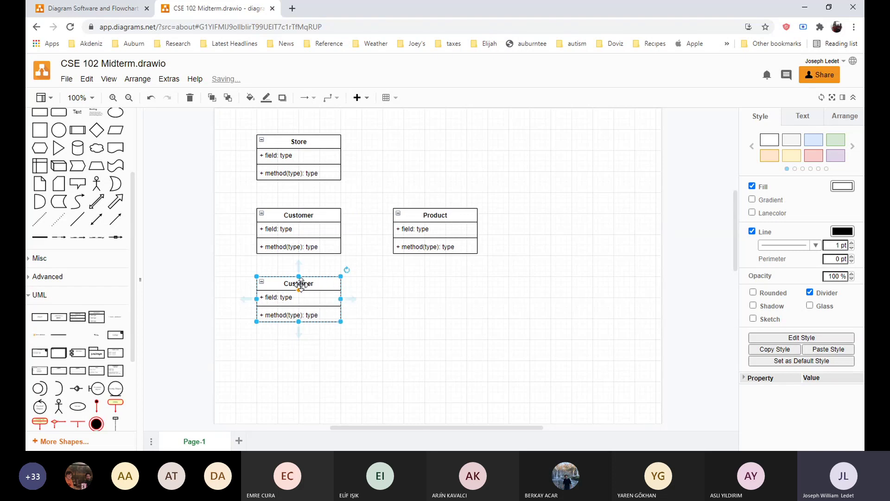
{"action": "double_click", "coordinate": [301, 285]}
{"action": "key", "text": "Escape"}
{"action": "double_click", "coordinate": [290, 284]}
{"action": "key", "text": "Home"}
{"action": "type", "text": "Club"}
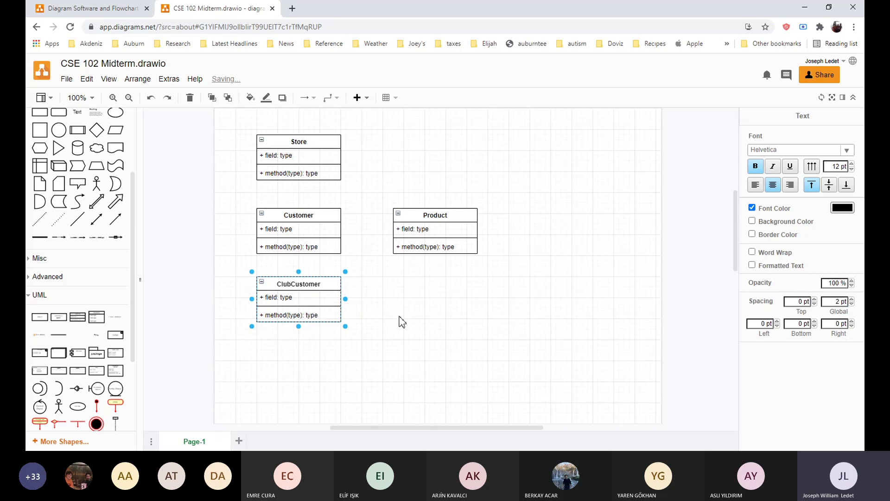
{"action": "left_click", "coordinate": [399, 320]}
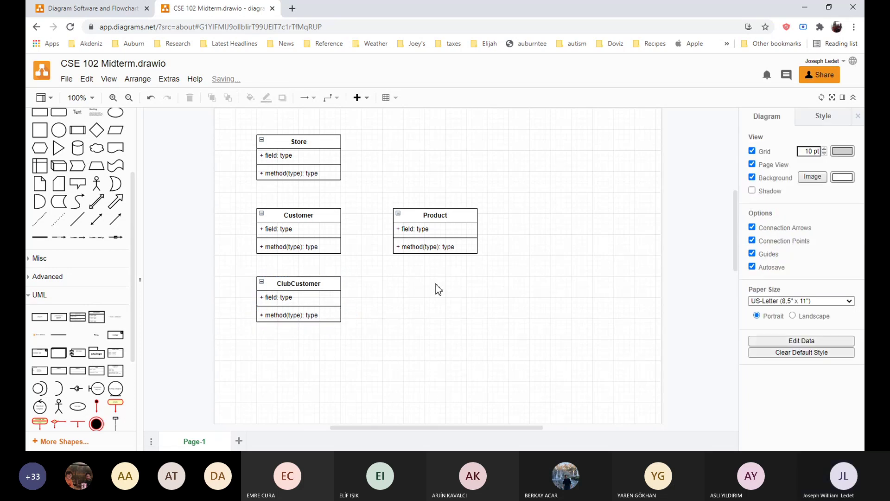
Drop a copy of the Customer class below Product, next to ClubCustomer
{"action": "left_click_drag", "start_coordinate": [339, 228], "coordinate": [458, 286]}
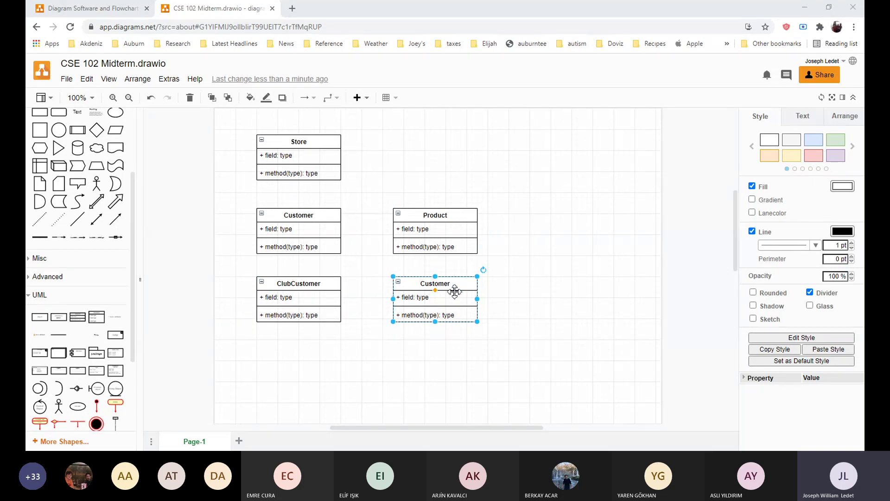
Shift the Customer copy under Product and rename it FoodProduct
{"action": "left_click_drag", "start_coordinate": [461, 287], "coordinate": [528, 284]}
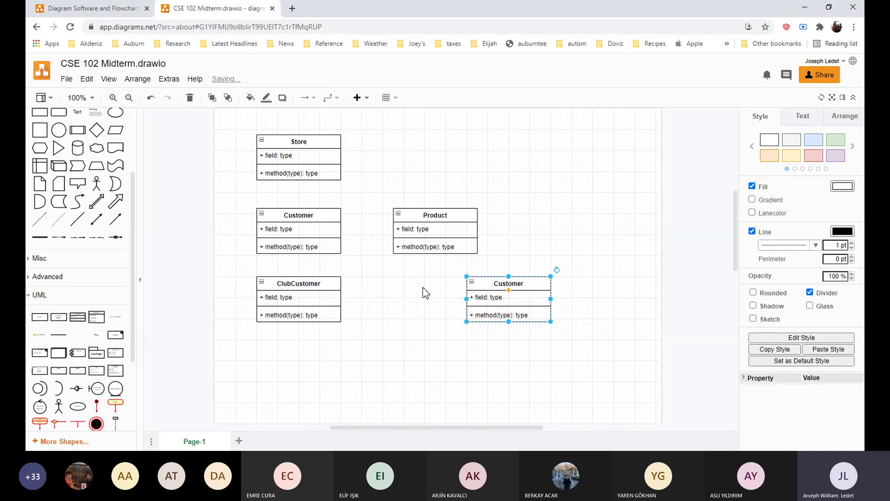
{"action": "double_click", "coordinate": [522, 285]}
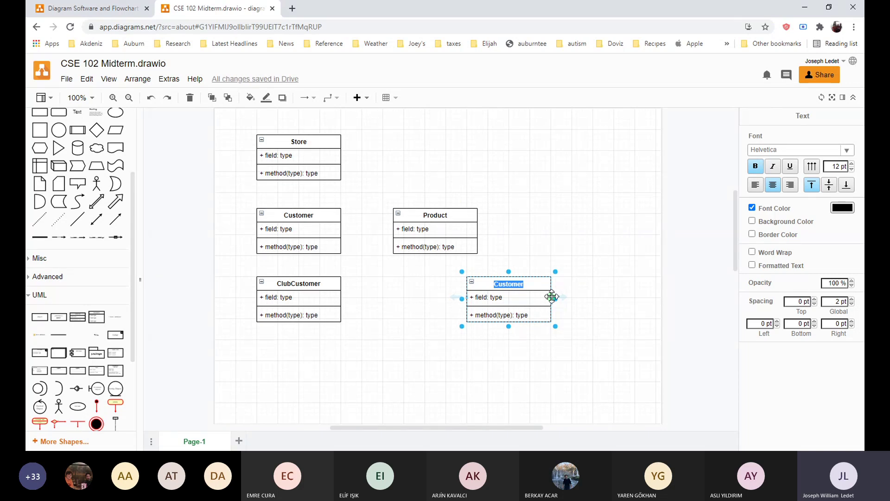
{"action": "type", "text": "FoodProduct"}
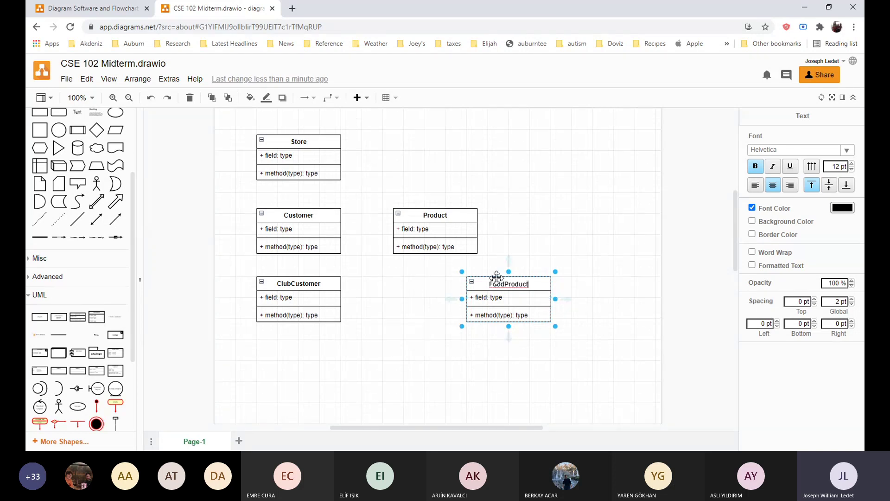
{"action": "left_click", "coordinate": [495, 290]}
Add a ClothingProduct copy left of FoodProduct, then shift Product and Store right
{"action": "left_click_drag", "start_coordinate": [489, 272], "coordinate": [392, 286]}
{"action": "double_click", "coordinate": [408, 283]}
{"action": "key", "text": "Escape"}
{"action": "double_click", "coordinate": [410, 284]}
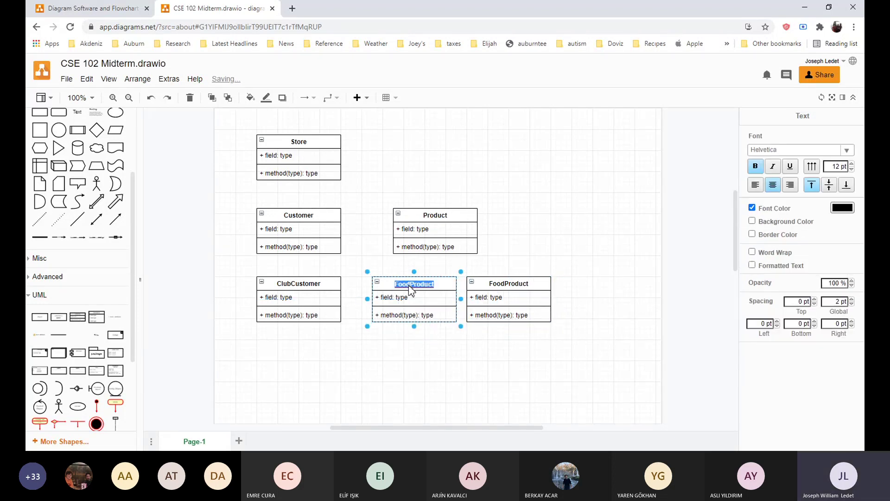
{"action": "left_click", "coordinate": [410, 283]}
{"action": "key", "text": "BackSpace"}
{"action": "key", "text": "BackSpace"}
{"action": "key", "text": "BackSpace"}
{"action": "key", "text": "BackSpace"}
{"action": "type", "text": "Clothing"}
{"action": "left_click", "coordinate": [438, 354]}
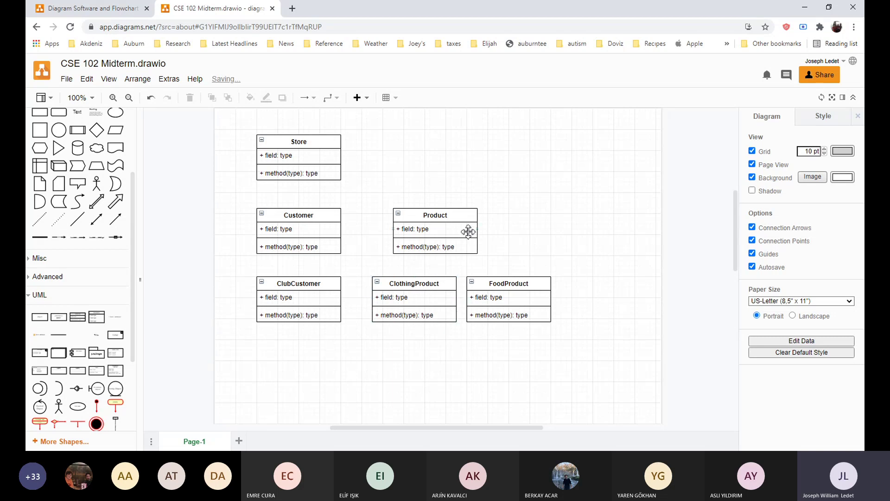
{"action": "left_click_drag", "start_coordinate": [460, 220], "coordinate": [483, 223]}
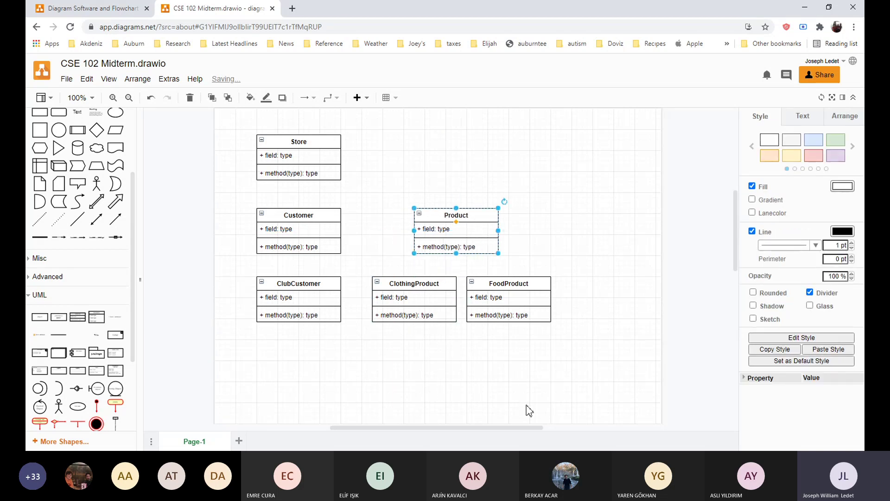
{"action": "left_click_drag", "start_coordinate": [329, 141], "coordinate": [418, 142]}
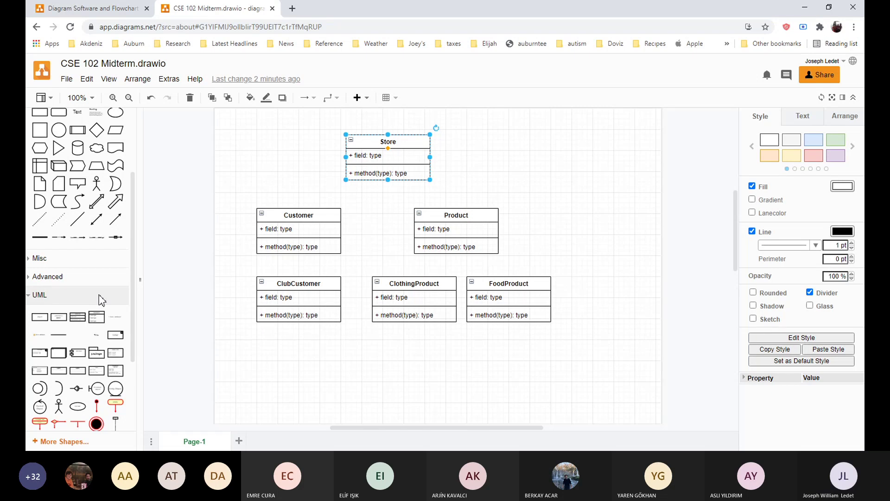
Make the Product class title italic
{"action": "left_click", "coordinate": [476, 224]}
{"action": "left_click", "coordinate": [466, 215]}
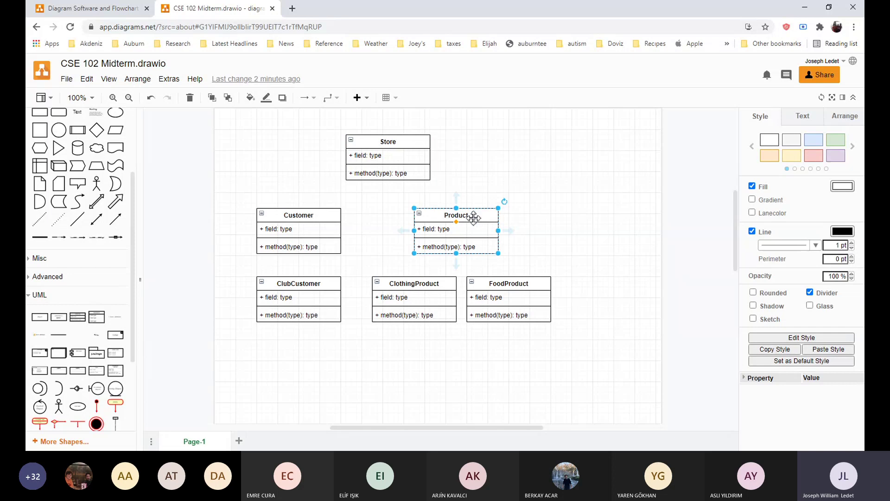
{"action": "double_click", "coordinate": [445, 218]}
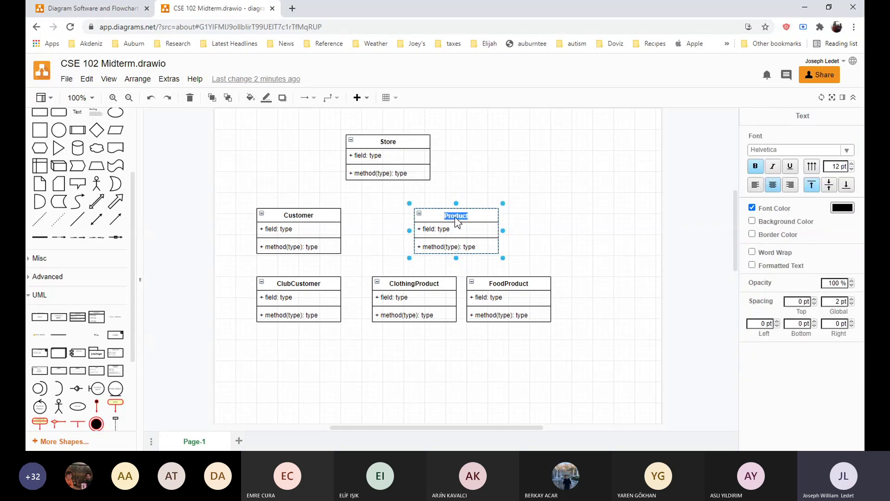
{"action": "left_click", "coordinate": [774, 166]}
{"action": "left_click", "coordinate": [566, 238]}
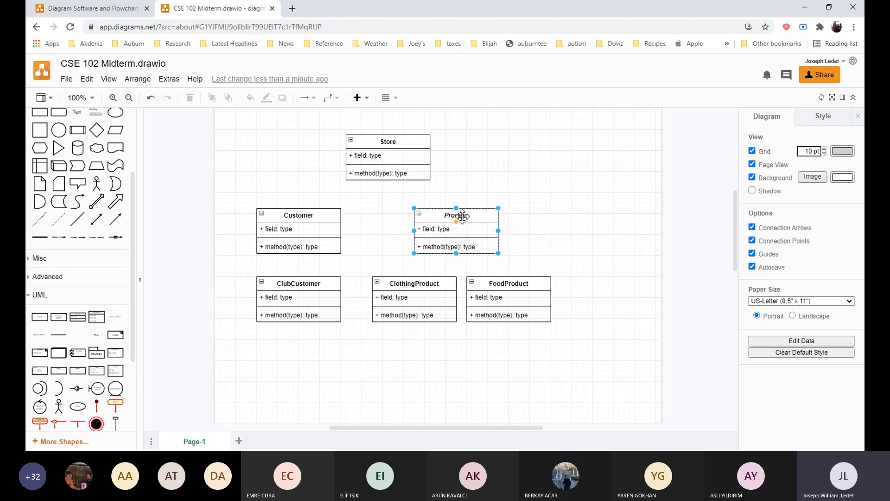
Append '(abstract)' to the Product class title
{"action": "left_click", "coordinate": [463, 216]}
{"action": "double_click", "coordinate": [462, 216]}
{"action": "key", "text": "End"}
{"action": "type", "text": "(abstract"}
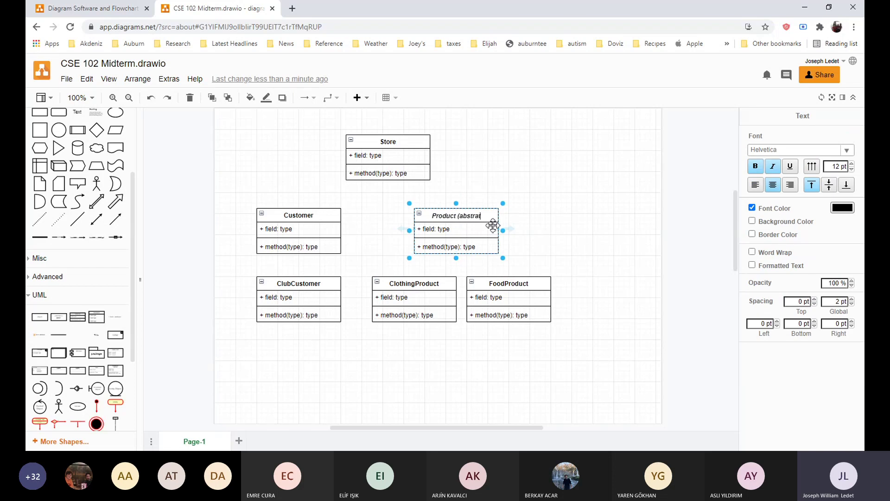
{"action": "type", "text": ")"}
{"action": "left_click", "coordinate": [539, 219]}
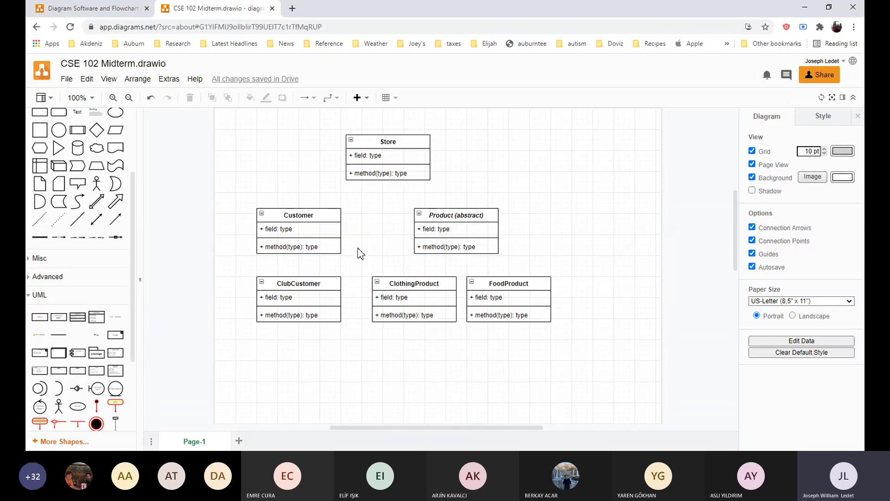
Link Customer and Product (abstract) with a two-headed association connector from the UML library
{"action": "scroll", "coordinate": [93, 362], "scroll_direction": "down", "scroll_amount": 3}
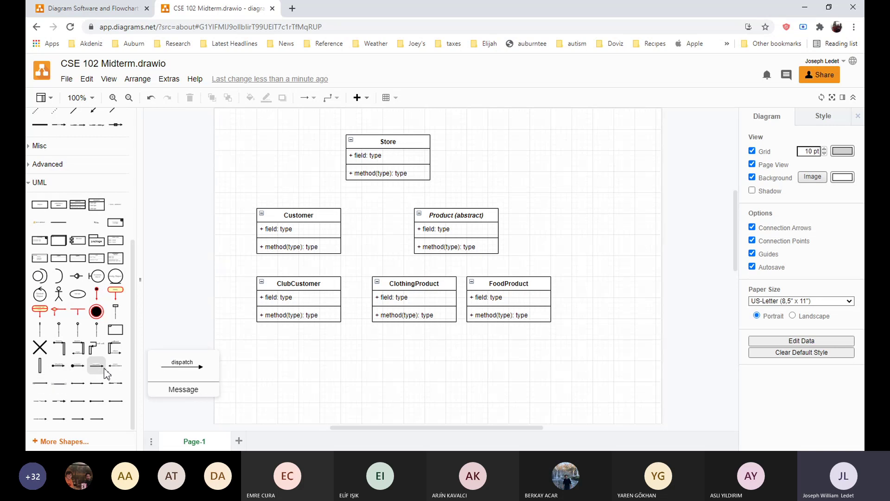
{"action": "left_click", "coordinate": [77, 402]}
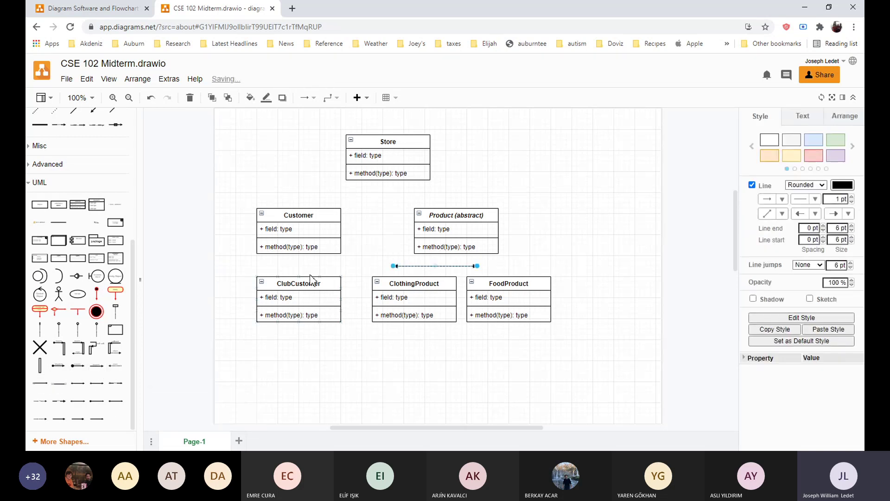
{"action": "left_click_drag", "start_coordinate": [394, 266], "coordinate": [342, 229]}
{"action": "left_click_drag", "start_coordinate": [476, 266], "coordinate": [414, 229]}
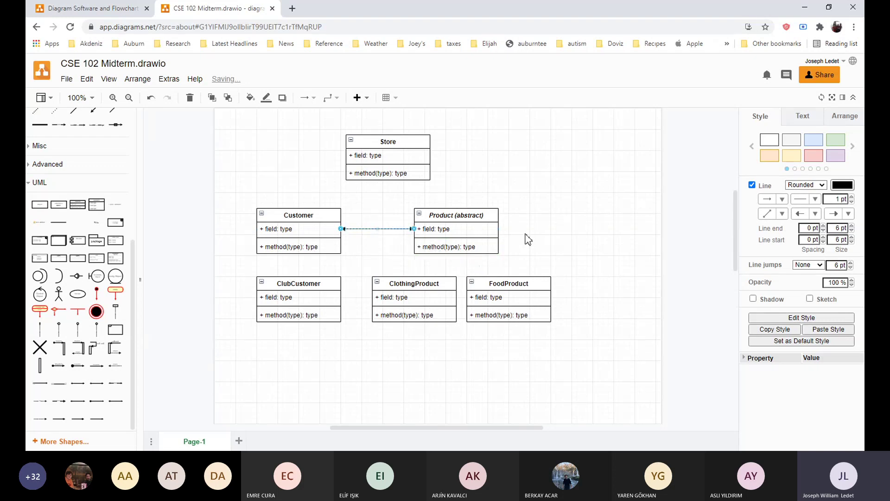
{"action": "left_click", "coordinate": [528, 239]}
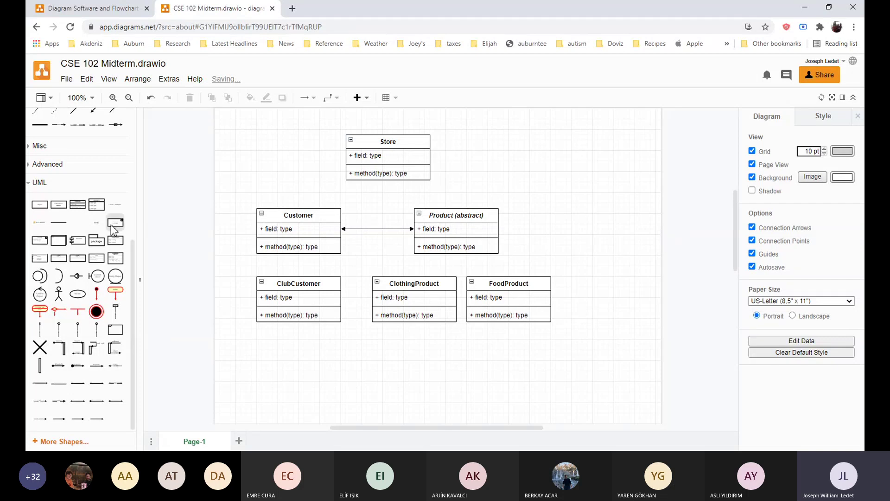
{"action": "mouse_move", "coordinate": [98, 225]}
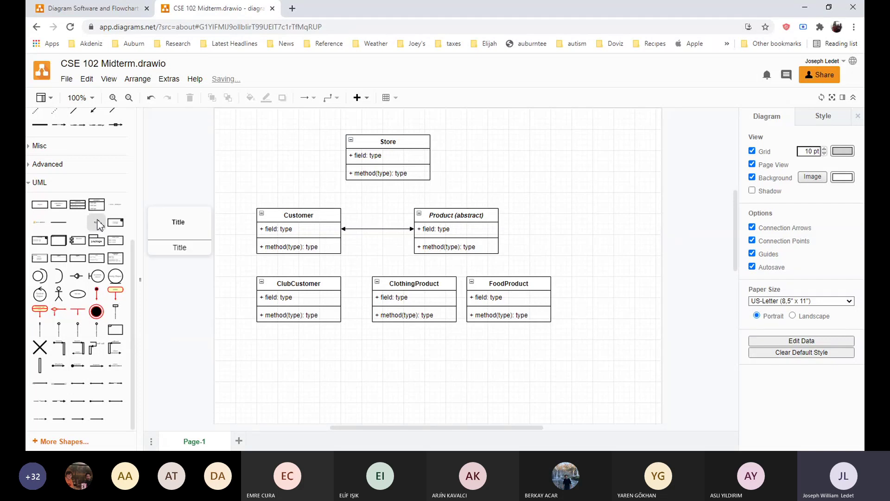
{"action": "mouse_move", "coordinate": [115, 209]}
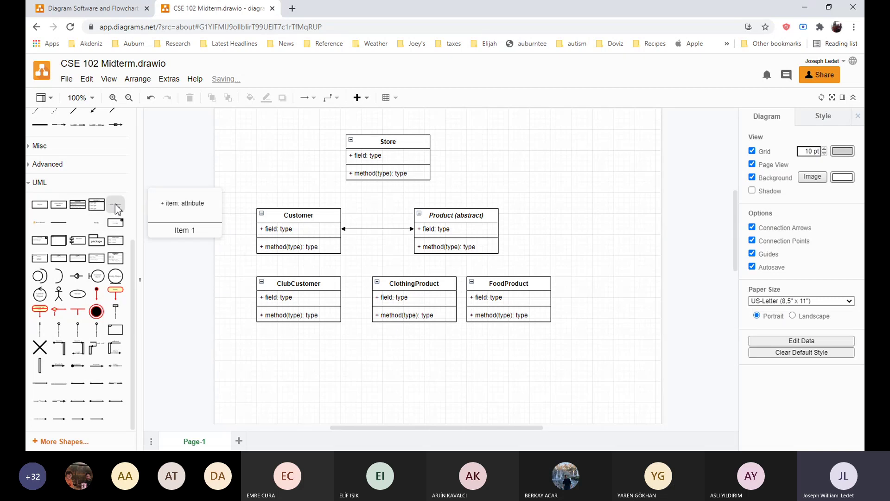
Add a free text label beside Customer on the Customer–Product association
{"action": "scroll", "coordinate": [94, 224], "scroll_direction": "up", "scroll_amount": 5}
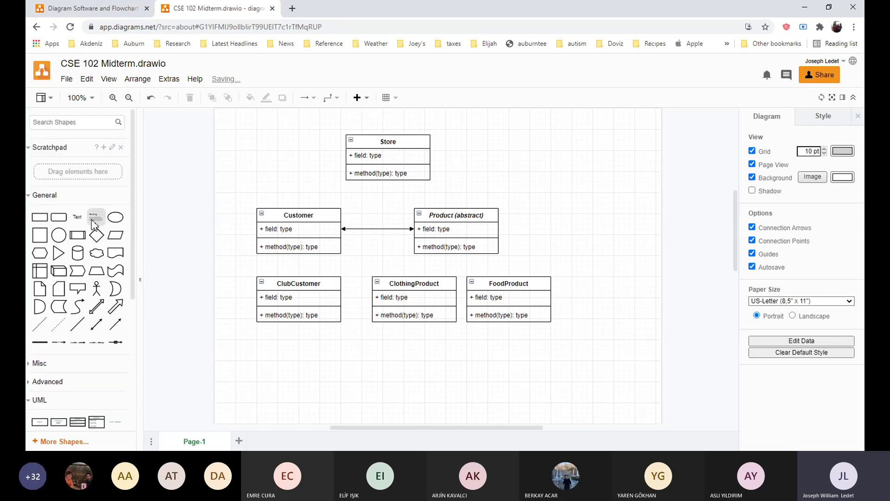
{"action": "left_click", "coordinate": [77, 217]}
{"action": "left_click_drag", "start_coordinate": [445, 260], "coordinate": [362, 221]}
{"action": "double_click", "coordinate": [353, 219]}
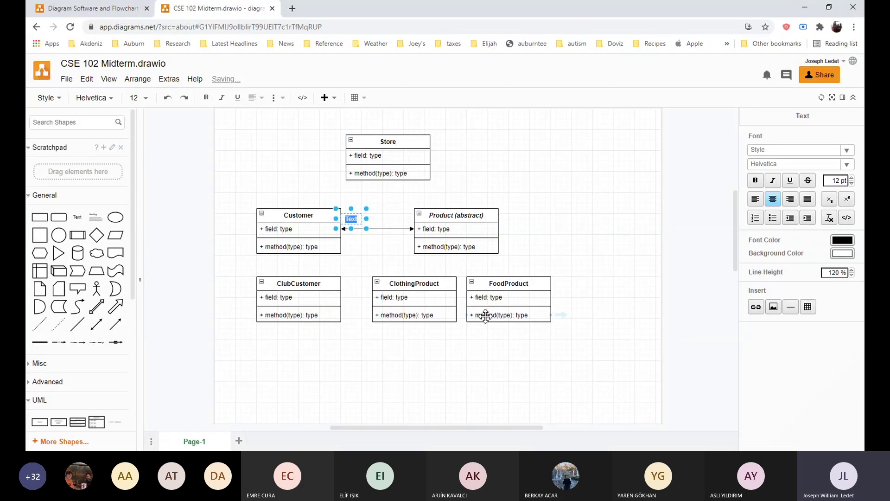
{"action": "type", "text": "1..*"}
{"action": "key", "text": "Escape"}
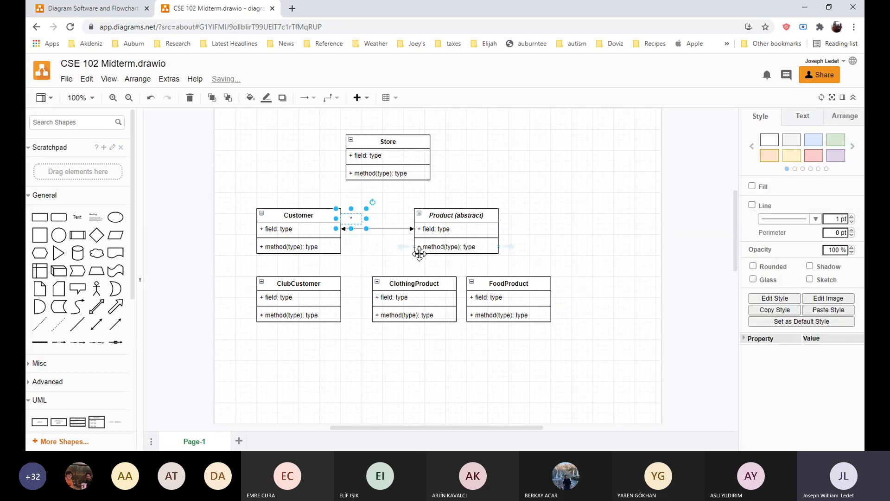
Position the multiplicity labels and set both the Customer and Product ends to 0..*
{"action": "left_click_drag", "start_coordinate": [360, 220], "coordinate": [412, 219]}
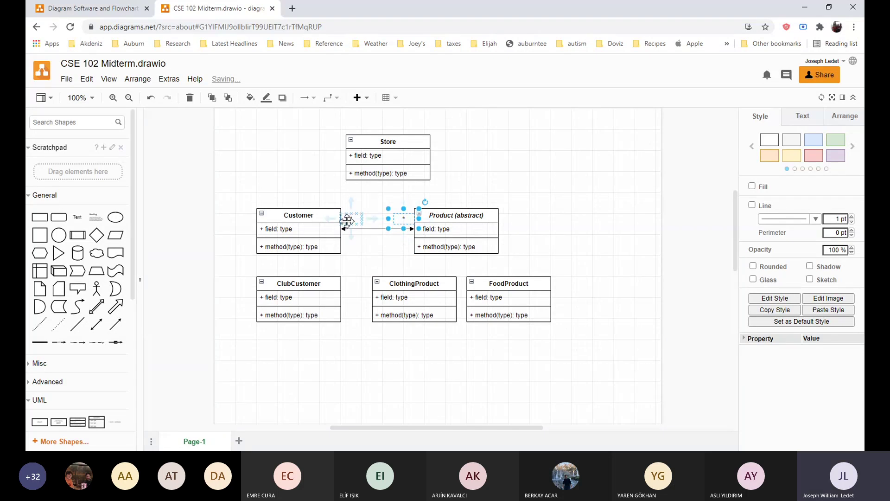
{"action": "double_click", "coordinate": [349, 219]}
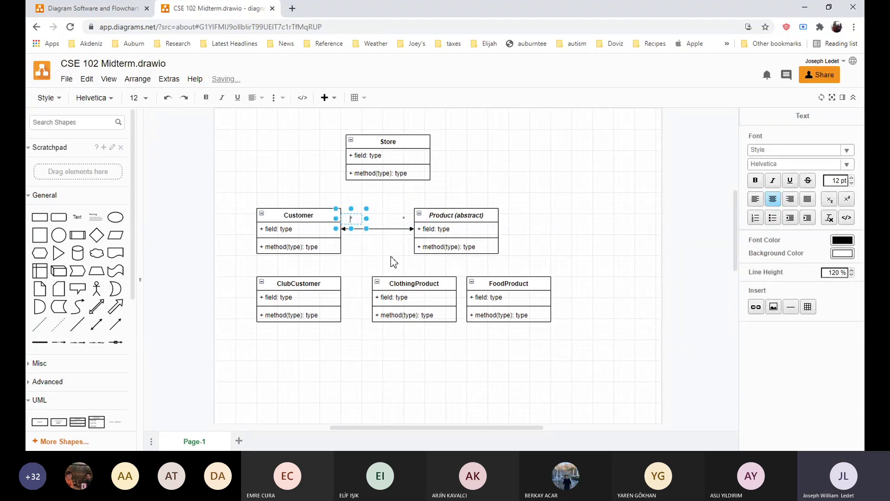
{"action": "type", "text": "1."}
{"action": "type", "text": "0..*"}
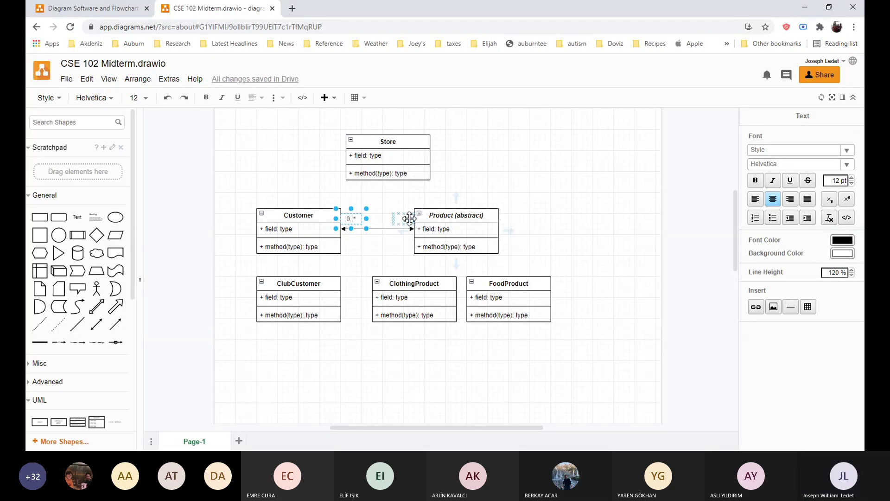
{"action": "left_click", "coordinate": [408, 218]}
{"action": "double_click", "coordinate": [404, 217]}
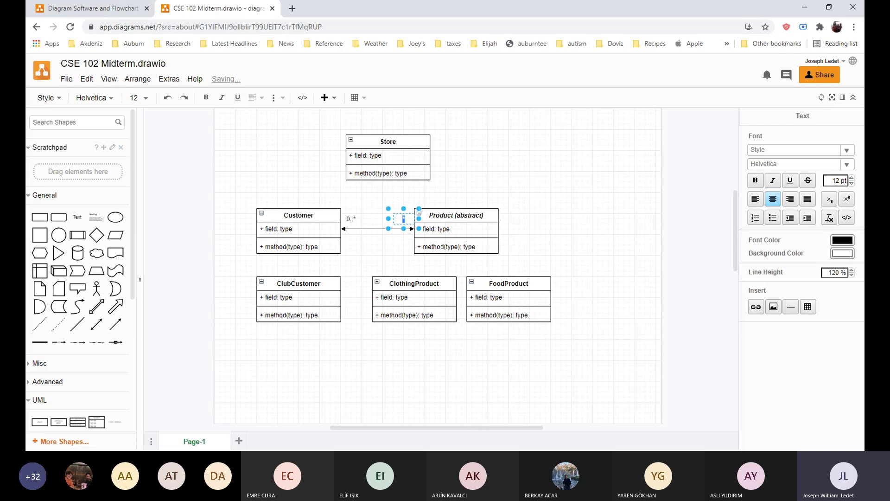
{"action": "type", "text": "0..*"}
{"action": "left_click", "coordinate": [566, 224]}
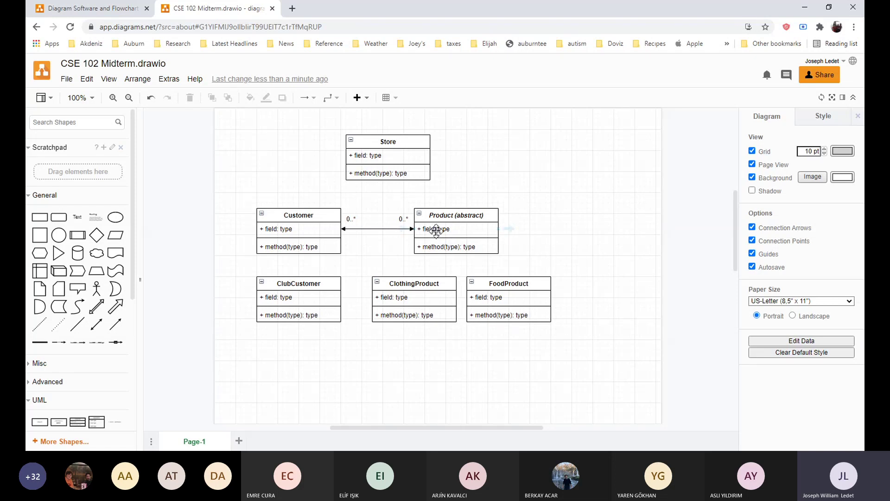
Change Product (abstract)'s '+ field: type' row to '+ name: String'
{"action": "double_click", "coordinate": [446, 229]}
{"action": "double_click", "coordinate": [429, 229]}
{"action": "type", "text": "name"}
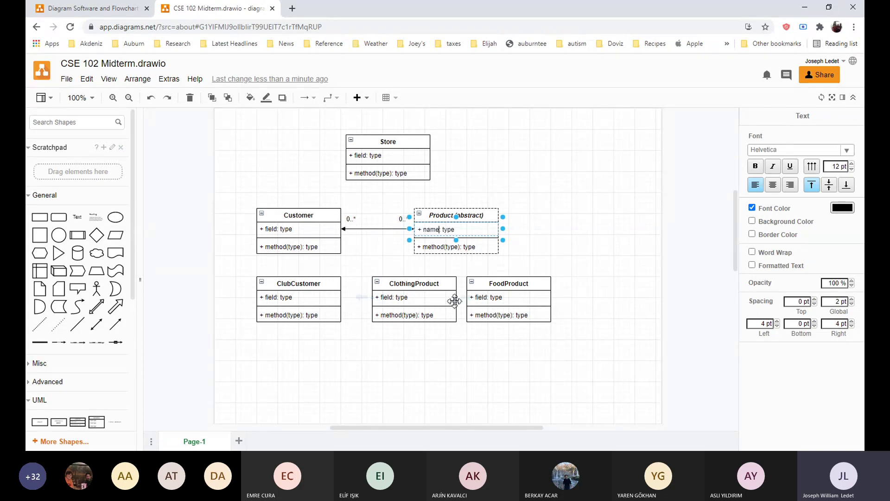
{"action": "key", "text": "BackSpace"}
{"action": "key", "text": "BackSpace"}
{"action": "key", "text": "BackSpace"}
{"action": "key", "text": "BackSpace"}
{"action": "type", "text": "String"}
{"action": "left_click", "coordinate": [540, 230]}
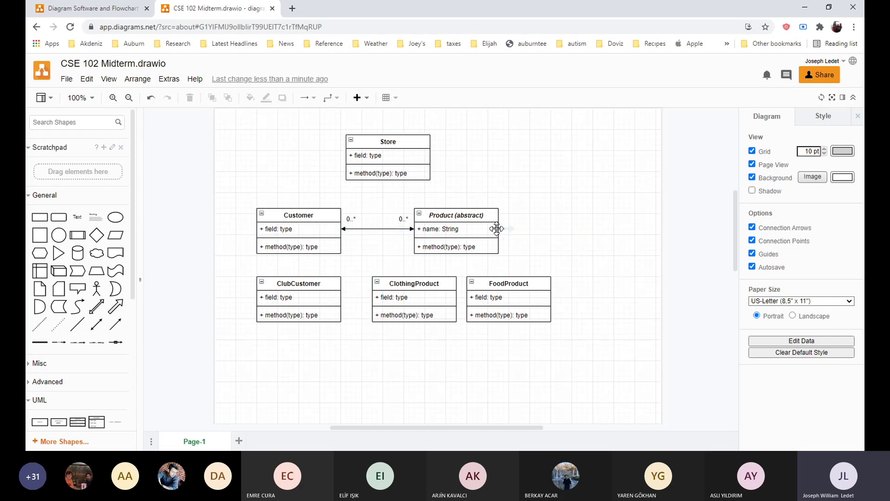
Reattach the association's end to ClothingProduct and move its 0..* label above ClothingProduct
{"action": "left_click_drag", "start_coordinate": [413, 229], "coordinate": [414, 277]}
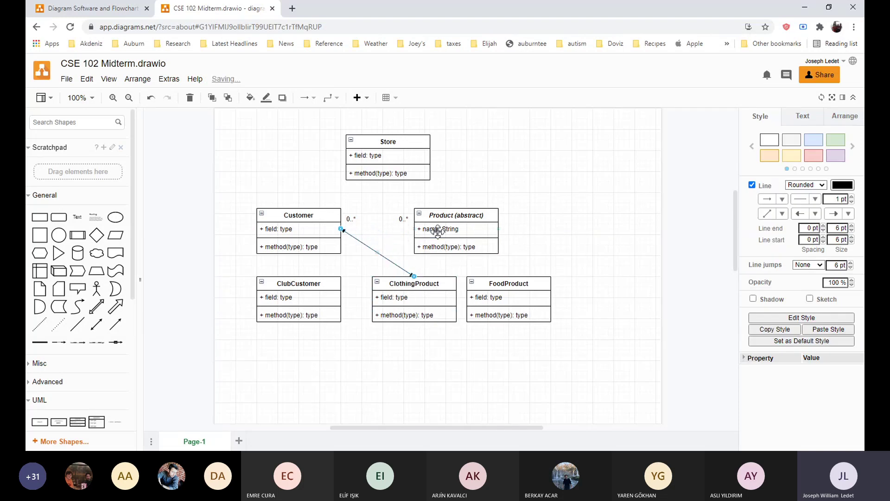
{"action": "left_click", "coordinate": [404, 220]}
{"action": "left_click_drag", "start_coordinate": [406, 227], "coordinate": [389, 276]}
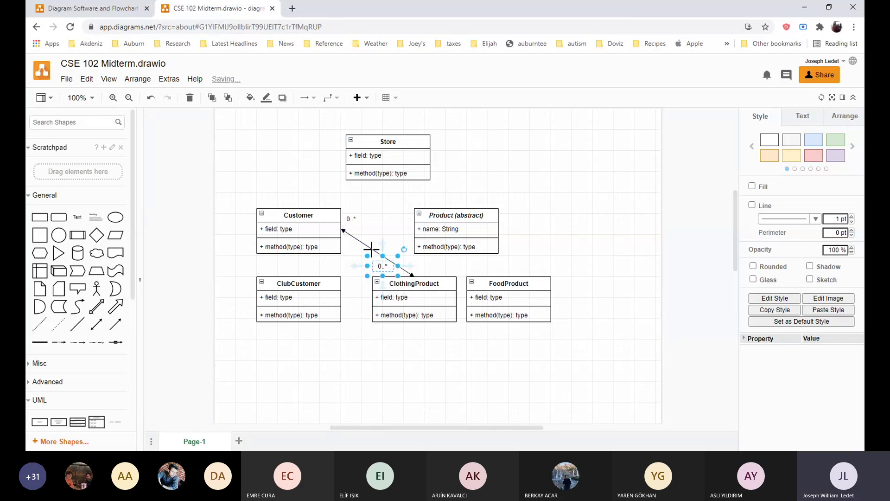
{"action": "left_click", "coordinate": [369, 249]}
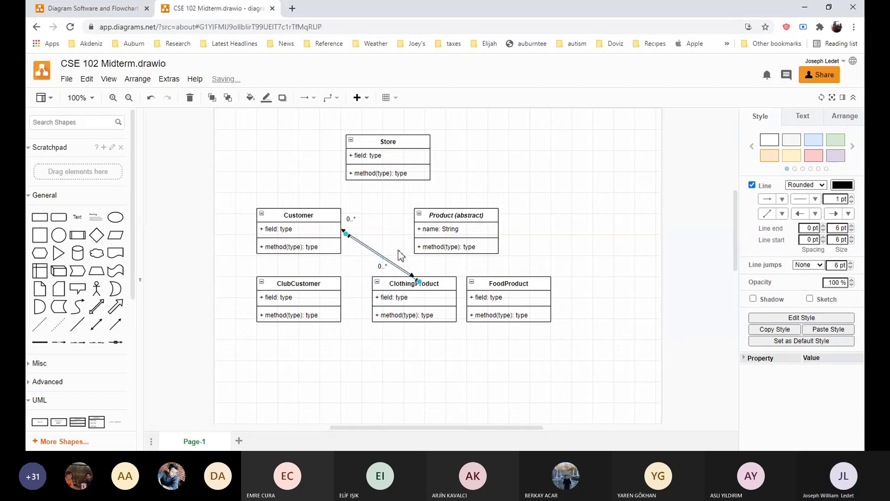
Add a second association arrow from Customer to FoodProduct
{"action": "mouse_move", "coordinate": [344, 234]}
{"action": "left_mouse_down"}
{"action": "mouse_move", "coordinate": [349, 241]}
{"action": "mouse_move", "coordinate": [343, 230]}
{"action": "left_mouse_up"}
{"action": "left_click_drag", "start_coordinate": [422, 287], "coordinate": [508, 276]}
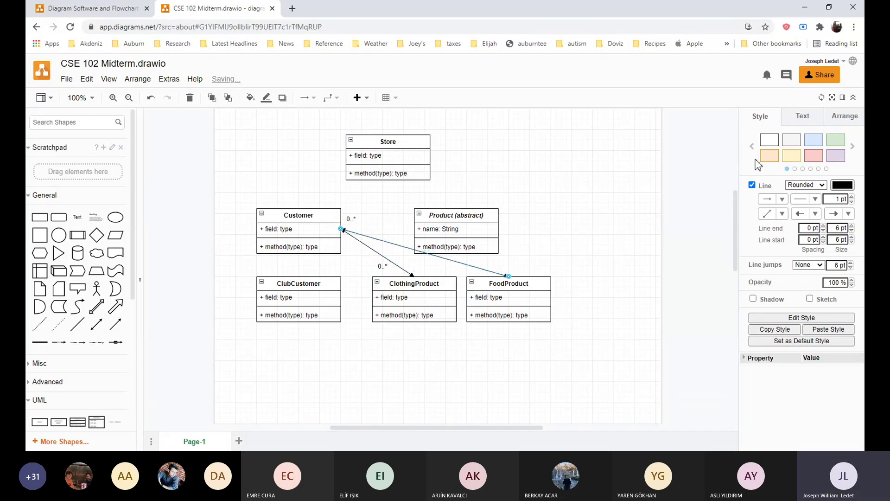
{"action": "left_click", "coordinate": [572, 248]}
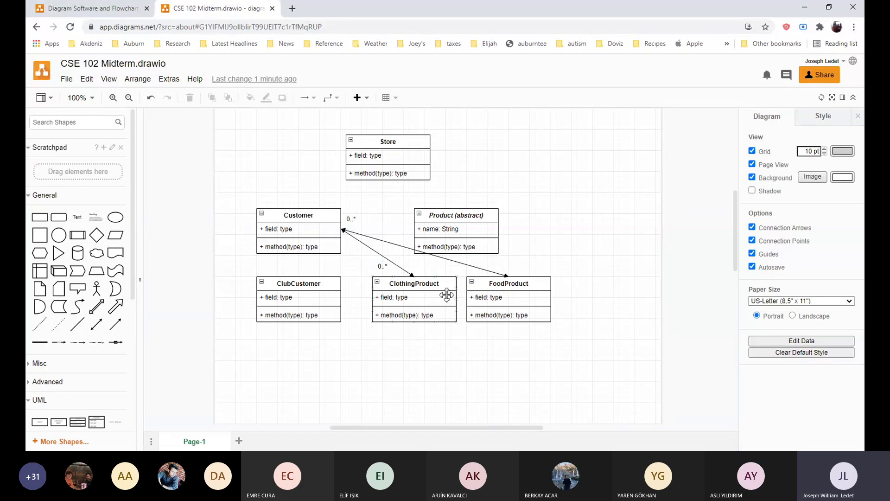
Undo the crossing edges back to one Customer–Product association and label it 'Buys'
{"action": "key", "text": "ctrl+z"}
{"action": "key", "text": "ctrl+z"}
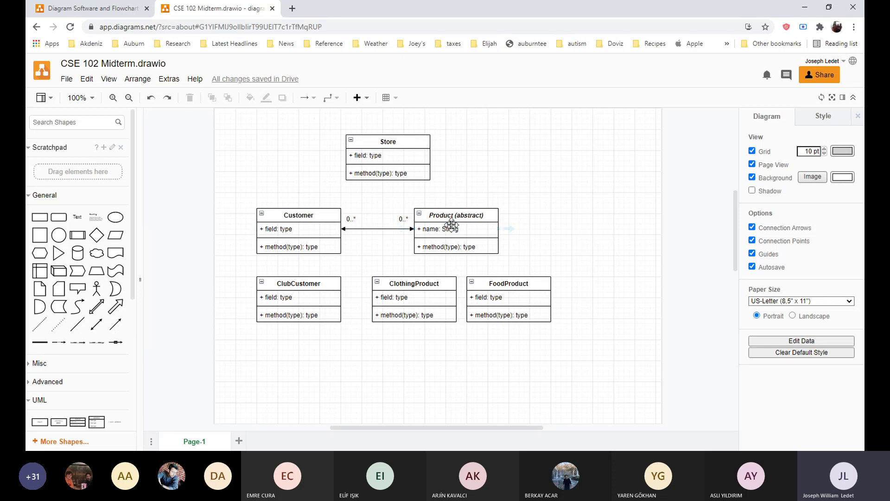
{"action": "left_click", "coordinate": [77, 216]}
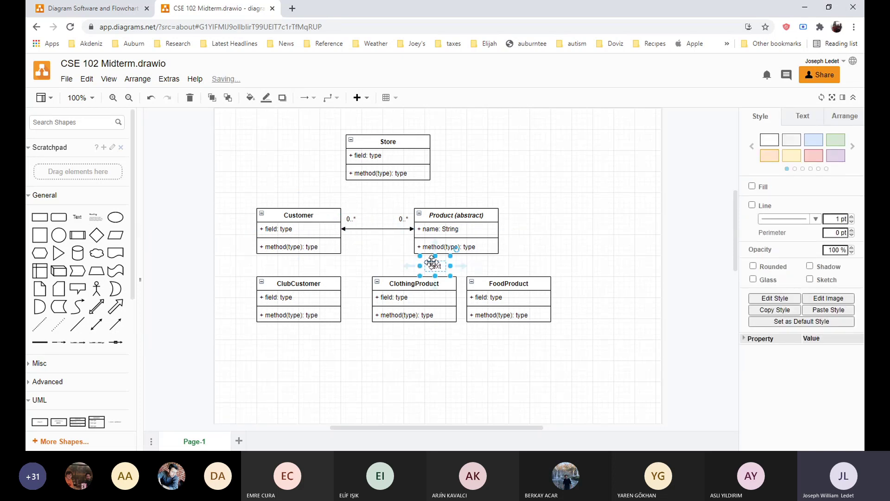
{"action": "left_click_drag", "start_coordinate": [432, 261], "coordinate": [379, 221]}
{"action": "double_click", "coordinate": [379, 221]}
{"action": "type", "text": "Buys"}
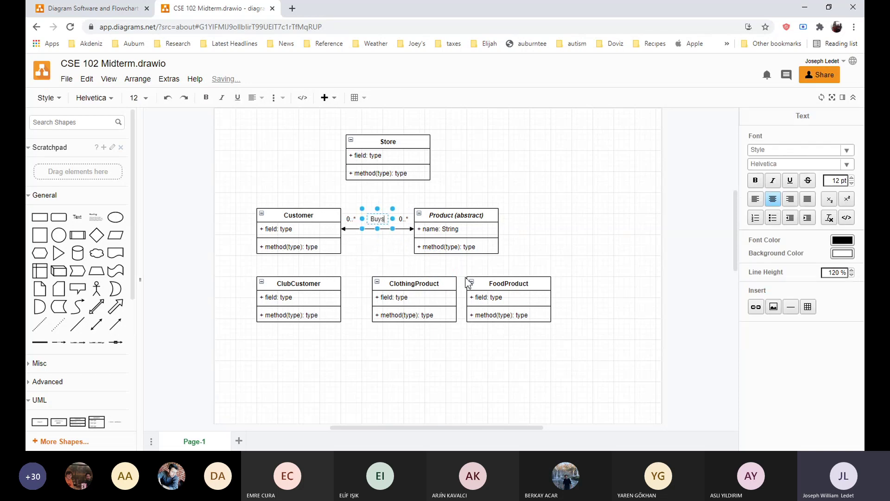
{"action": "left_click", "coordinate": [590, 243]}
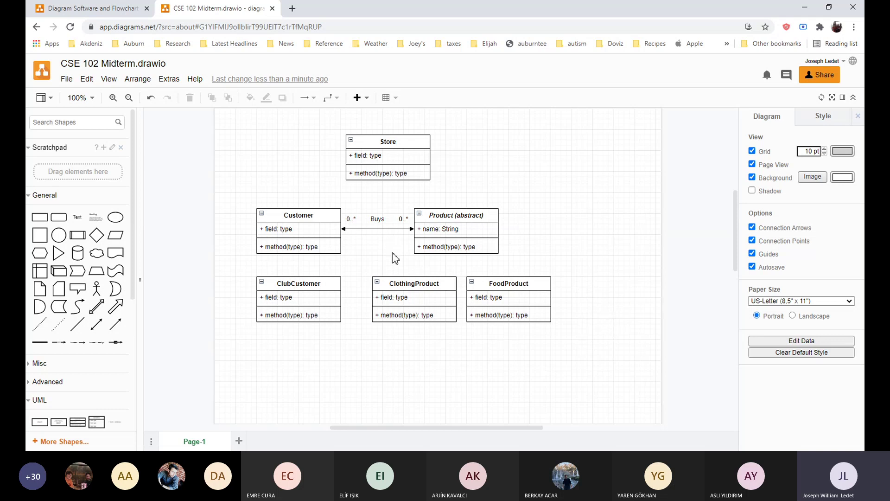
{"action": "left_click", "coordinate": [352, 219]}
{"action": "key", "text": "Escape"}
Scroll the Shapes sidebar down to the UML section's connector shapes
{"action": "scroll", "coordinate": [98, 283], "scroll_direction": "down", "scroll_amount": 5}
{"action": "scroll", "coordinate": [55, 431], "scroll_direction": "down", "scroll_amount": 1}
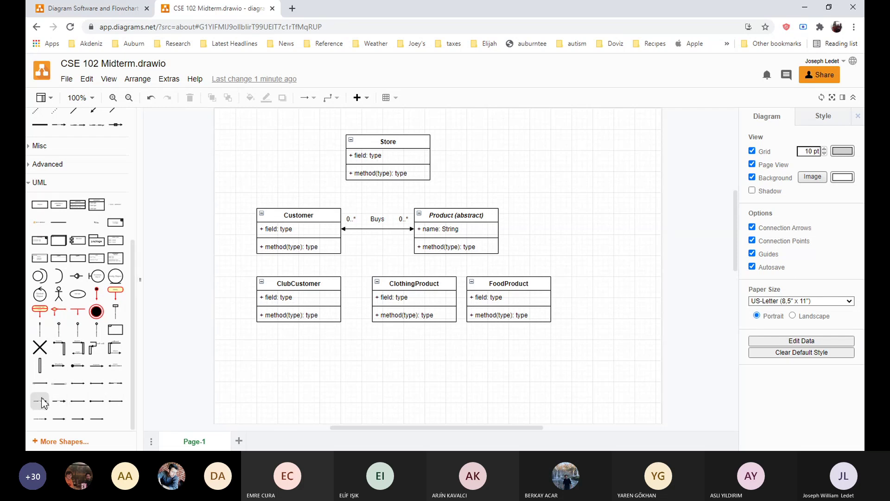
Place a free Extends generalization arrow in the space above Customer, left of Store
{"action": "mouse_move", "coordinate": [41, 403]}
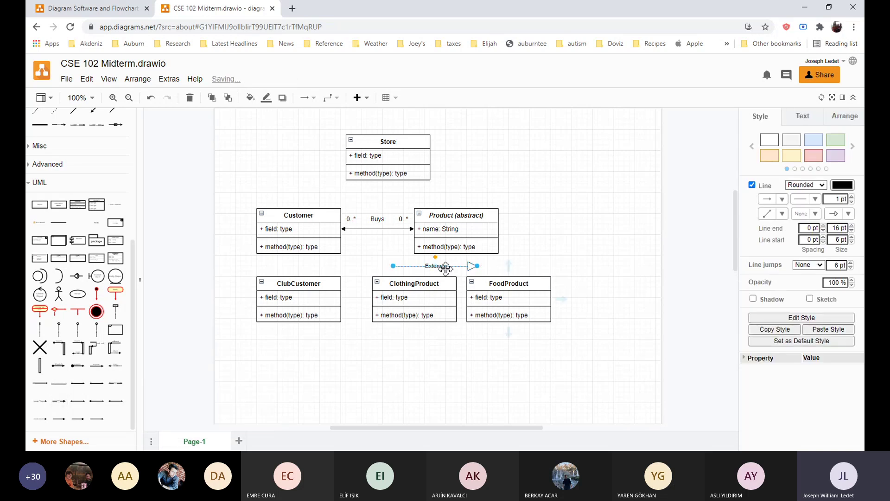
{"action": "left_click_drag", "start_coordinate": [432, 269], "coordinate": [249, 168]}
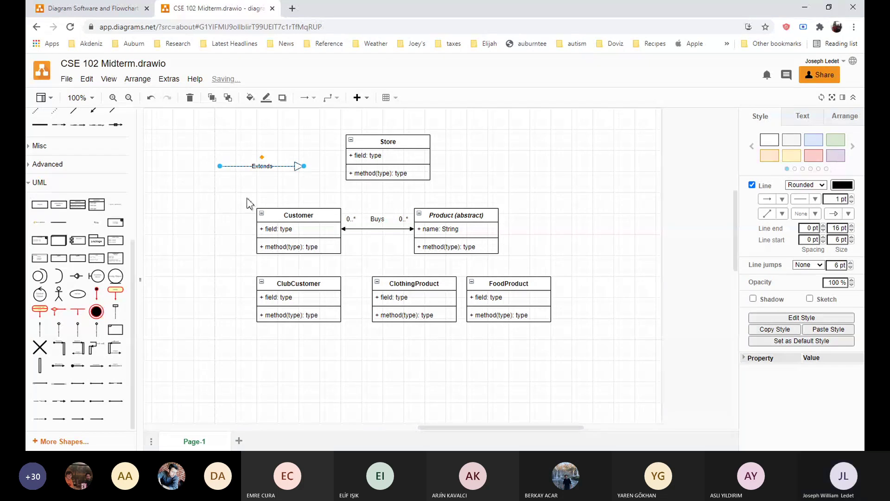
{"action": "left_click", "coordinate": [227, 229]}
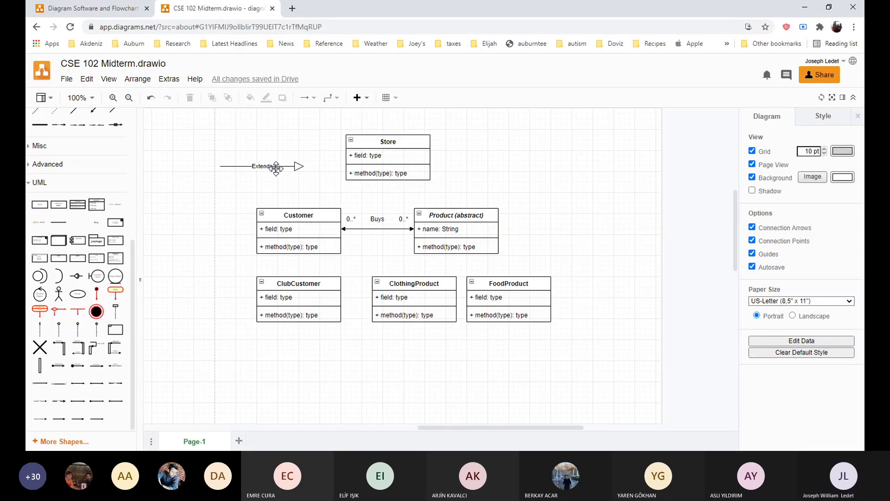
{"action": "left_click", "coordinate": [276, 167]}
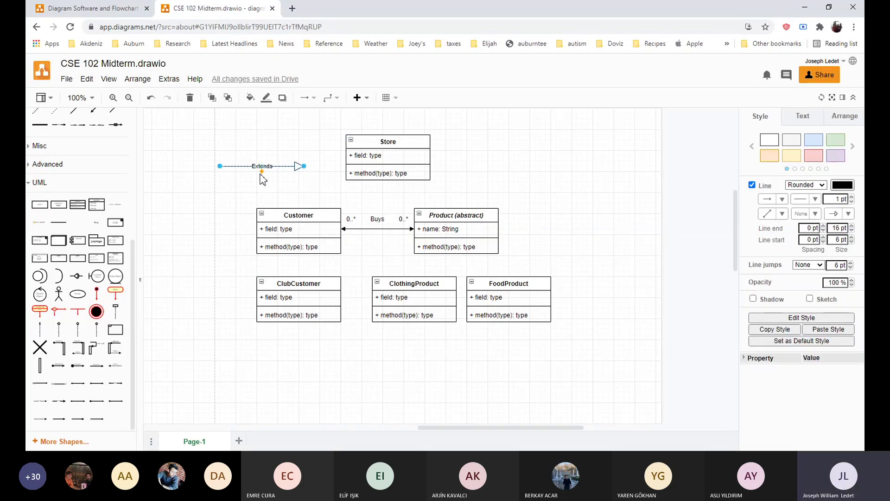
{"action": "left_click_drag", "start_coordinate": [257, 182], "coordinate": [257, 187]}
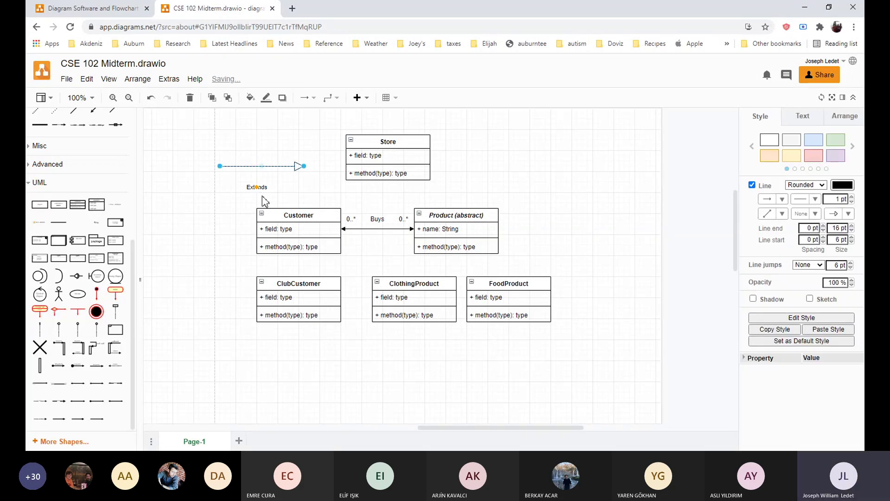
{"action": "key", "text": "ctrl+z"}
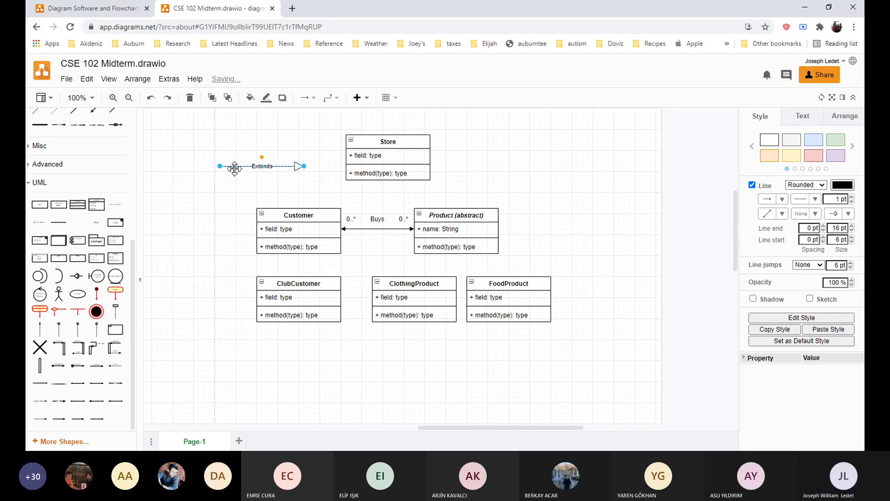
Connect the Extends arrow from ClubCustomer's top up to Customer
{"action": "mouse_move", "coordinate": [234, 168]}
{"action": "left_mouse_down"}
{"action": "mouse_move", "coordinate": [209, 170]}
{"action": "mouse_move", "coordinate": [194, 189]}
{"action": "mouse_move", "coordinate": [231, 178]}
{"action": "left_mouse_up"}
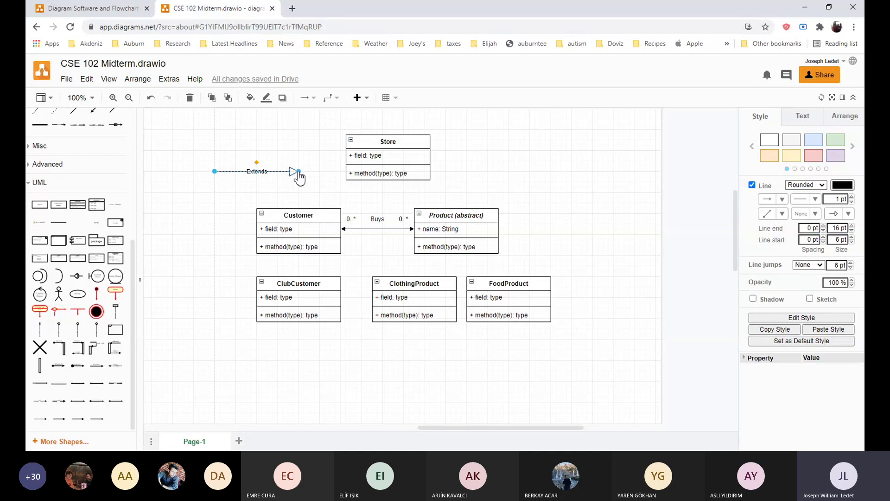
{"action": "left_click", "coordinate": [302, 177]}
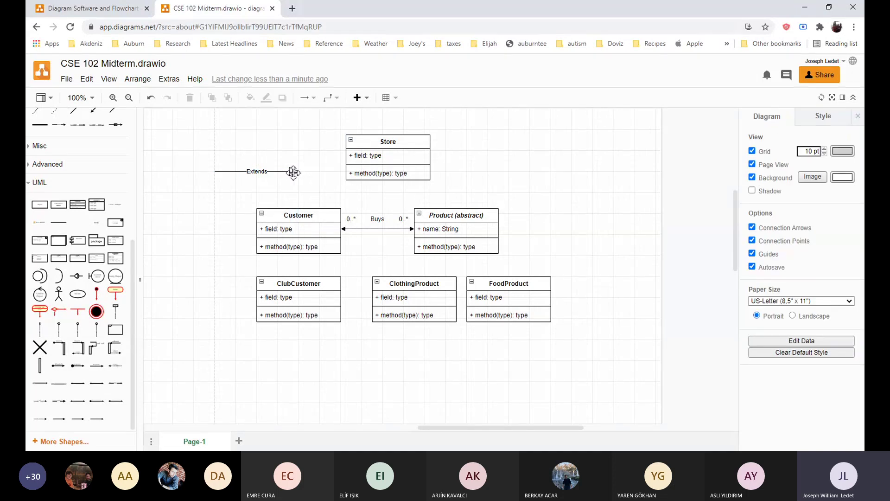
{"action": "left_click", "coordinate": [292, 172]}
{"action": "left_click_drag", "start_coordinate": [299, 171], "coordinate": [296, 253]}
{"action": "left_click_drag", "start_coordinate": [213, 172], "coordinate": [300, 280]}
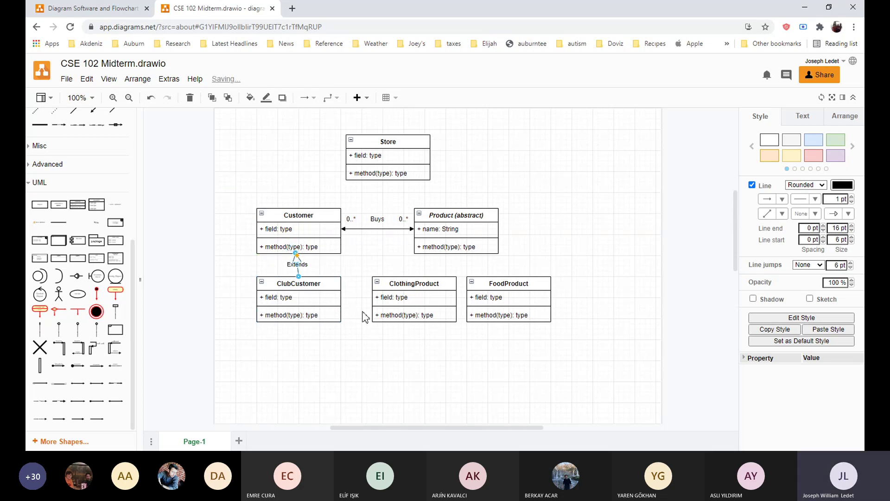
Nudge ClubCustomer left so it sits squarely beneath Customer
{"action": "left_click", "coordinate": [319, 303]}
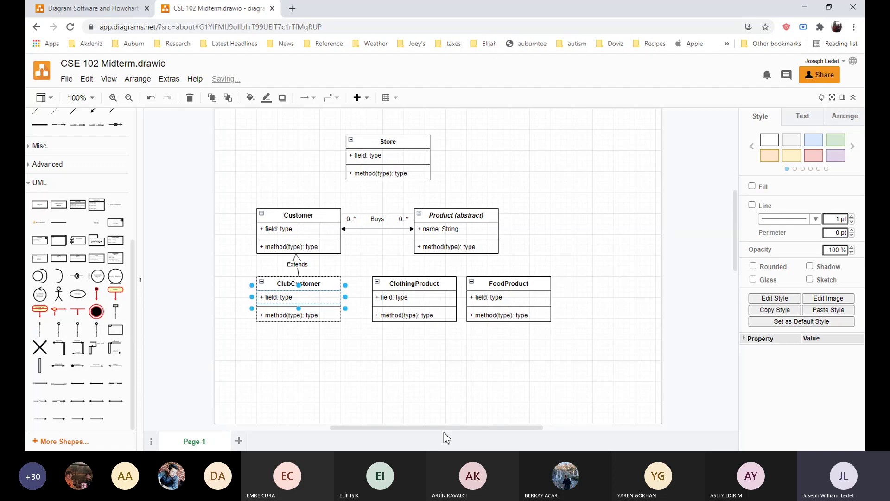
{"action": "left_click", "coordinate": [337, 319]}
{"action": "left_click", "coordinate": [318, 282]}
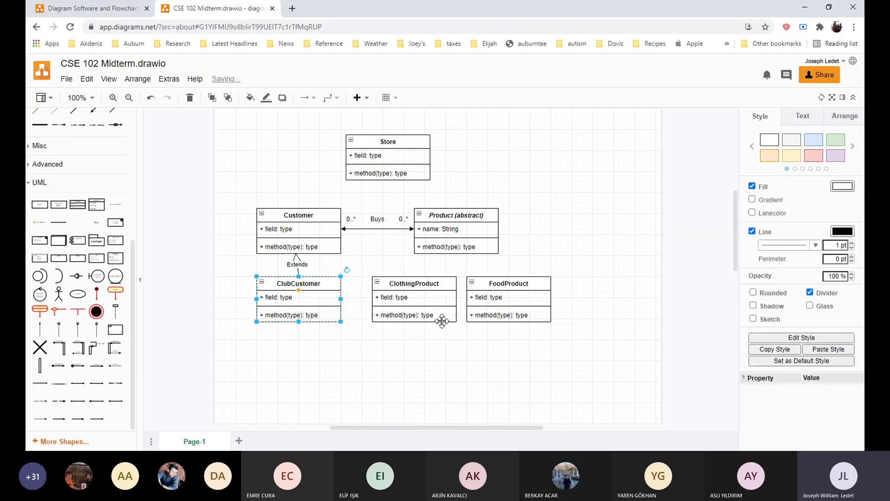
{"action": "key", "text": "Left"}
{"action": "key", "text": "Left"}
{"action": "key", "text": "Left"}
{"action": "key", "text": "Left"}
{"action": "key", "text": "Left"}
{"action": "key", "text": "Left"}
{"action": "key", "text": "Left"}
{"action": "key", "text": "Left"}
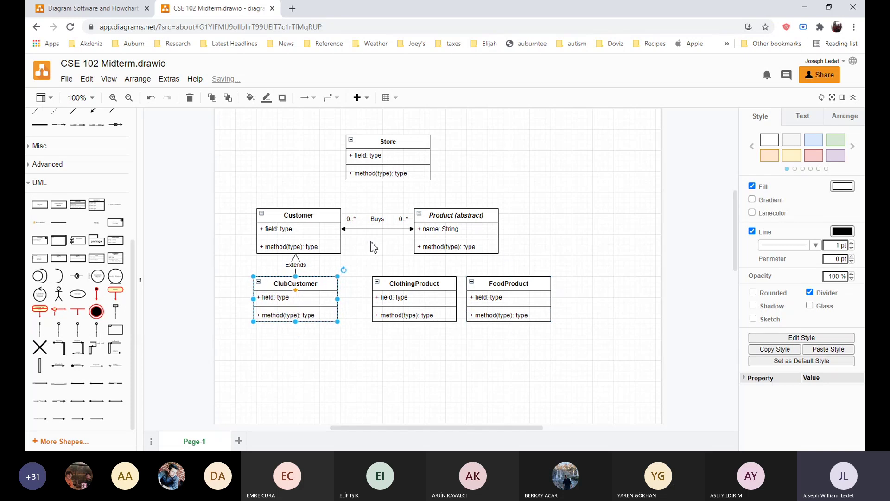
{"action": "key", "text": "Escape"}
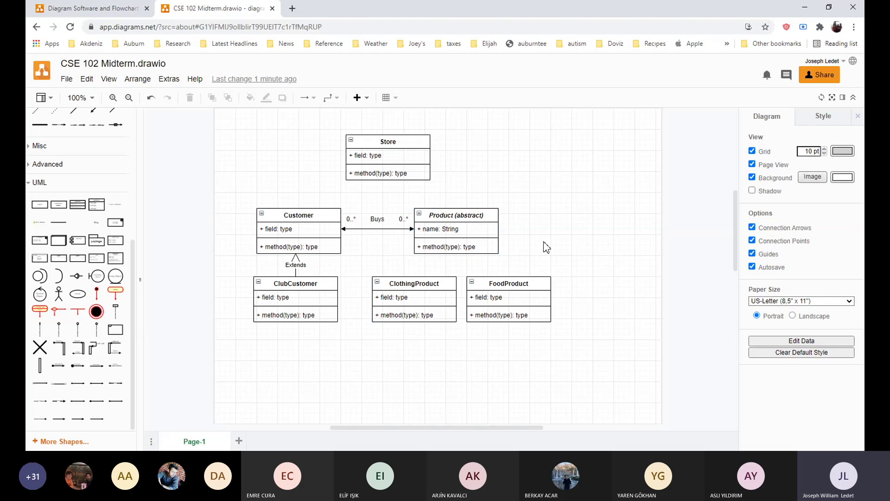
Add an aggregation connector from Store to the top of Product (abstract)
{"action": "left_click", "coordinate": [376, 229]}
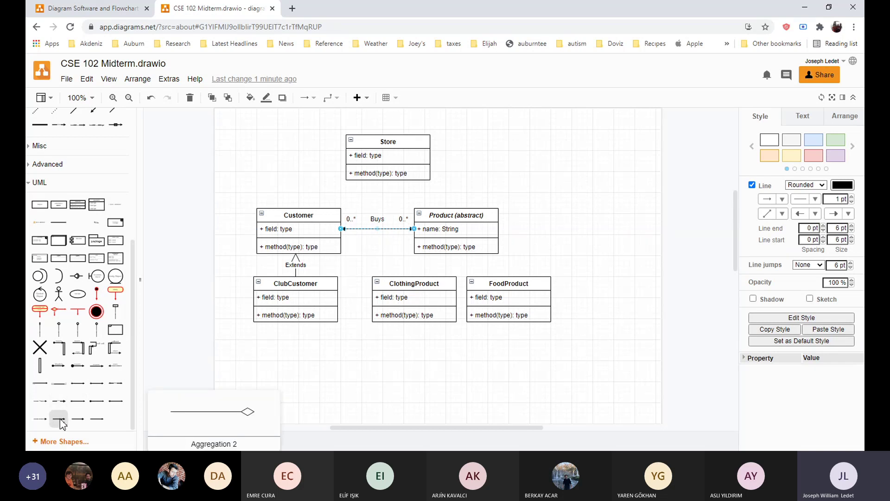
{"action": "left_click_drag", "start_coordinate": [60, 422], "coordinate": [429, 156]}
{"action": "left_click_drag", "start_coordinate": [393, 265], "coordinate": [456, 209]}
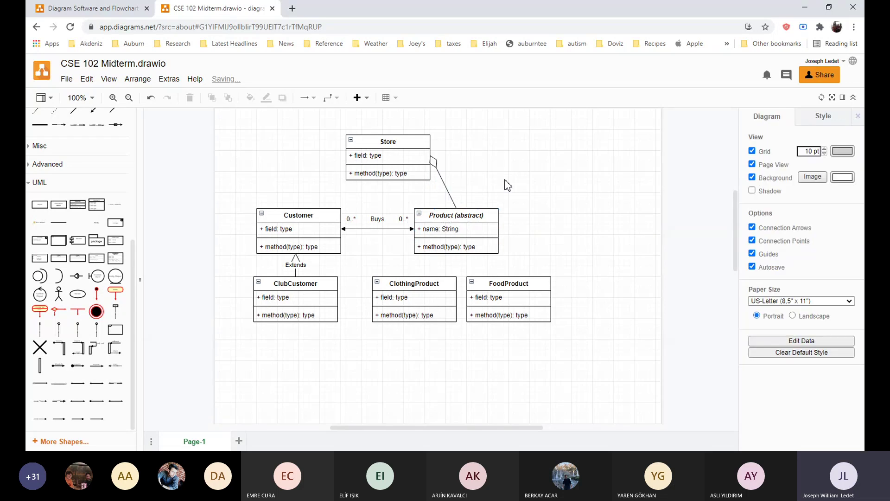
Nudge the Store class two steps to the left
{"action": "left_click", "coordinate": [408, 145]}
{"action": "left_click", "coordinate": [419, 143]}
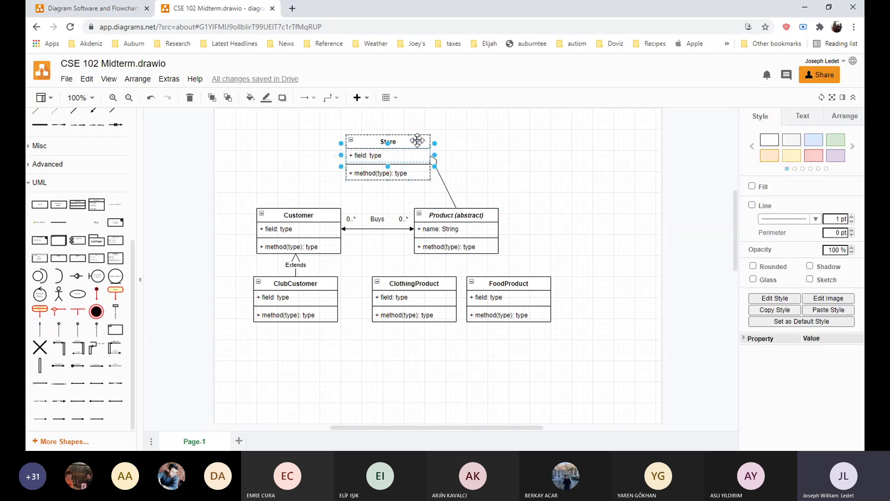
{"action": "key", "text": "Left"}
{"action": "key", "text": "Left"}
{"action": "key", "text": "Left"}
{"action": "key", "text": "Left"}
{"action": "key", "text": "Left"}
{"action": "key", "text": "Left"}
{"action": "key", "text": "Left"}
{"action": "key", "text": "Left"}
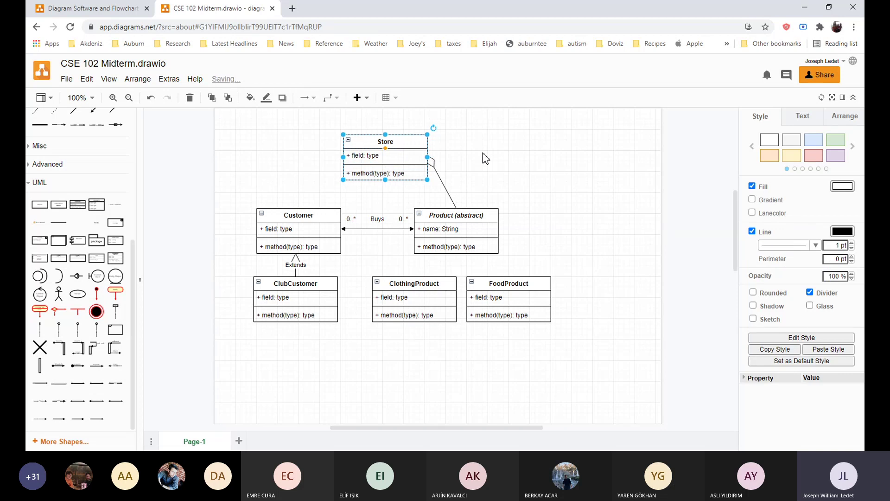
{"action": "key", "text": "Left"}
{"action": "key", "text": "Left"}
{"action": "key", "text": "Left"}
{"action": "key", "text": "Left"}
{"action": "key", "text": "Left"}
{"action": "key", "text": "Left"}
{"action": "key", "text": "Left"}
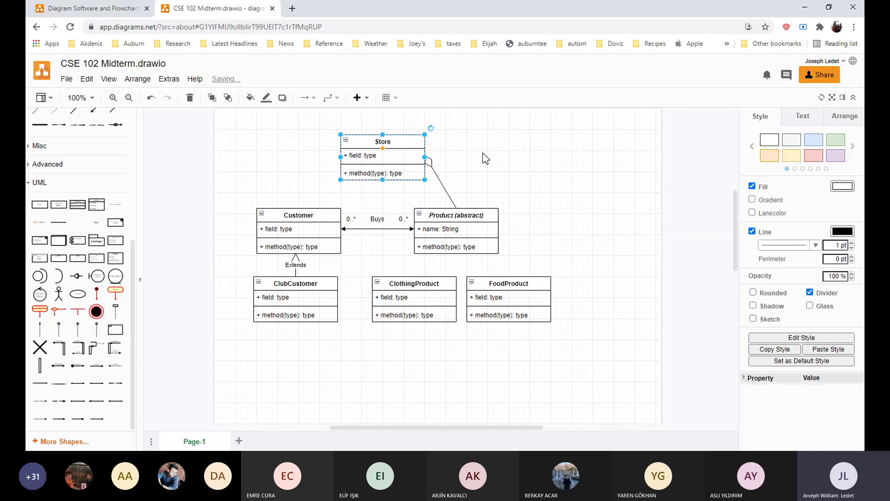
{"action": "left_click", "coordinate": [473, 185]}
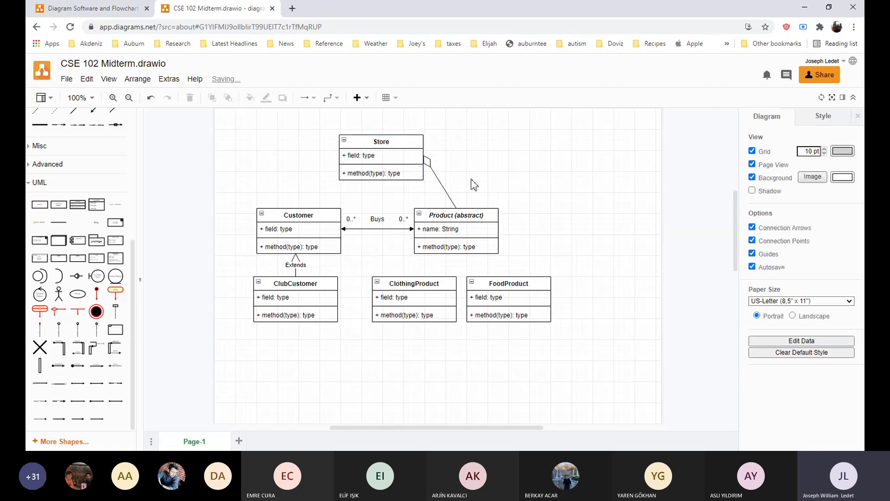
Copy a 0..* label to Store's end of the aggregation and change it to 1
{"action": "left_click", "coordinate": [404, 220]}
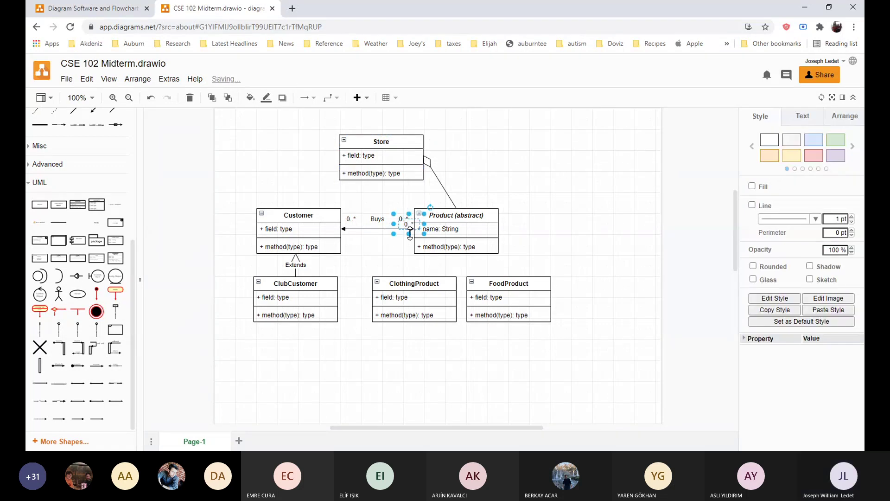
{"action": "left_click_drag", "start_coordinate": [410, 225], "coordinate": [442, 148]}
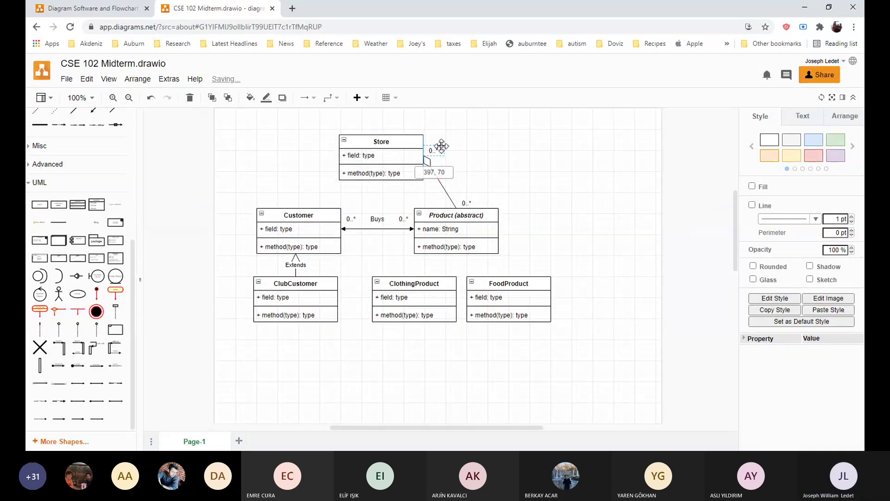
{"action": "double_click", "coordinate": [439, 150]}
{"action": "type", "text": "1"}
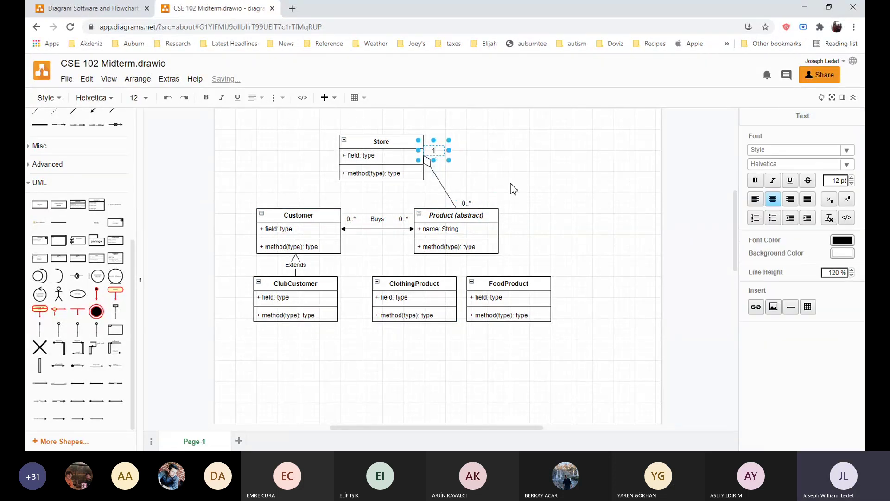
{"action": "left_click", "coordinate": [518, 184]}
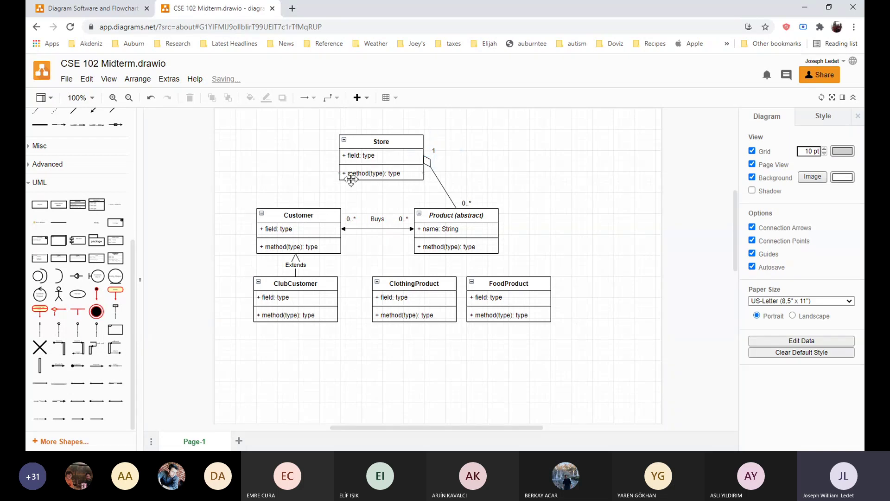
{"action": "left_click", "coordinate": [450, 224]}
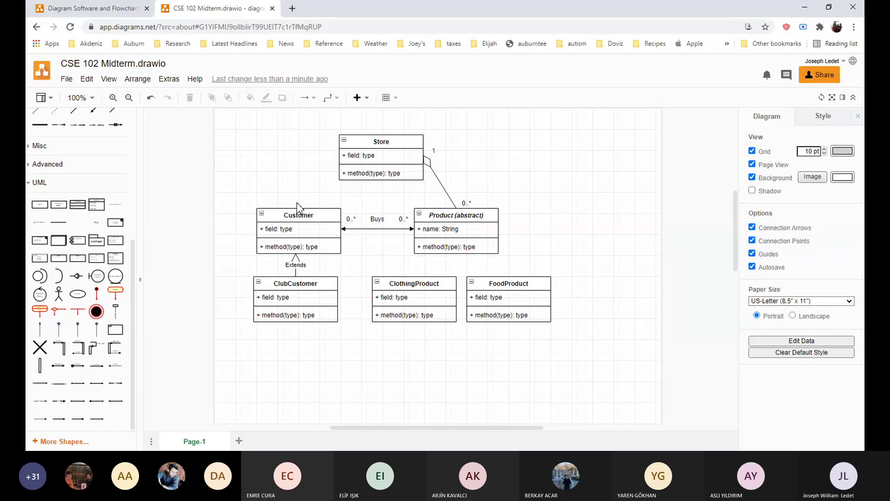
{"action": "left_click", "coordinate": [293, 218]}
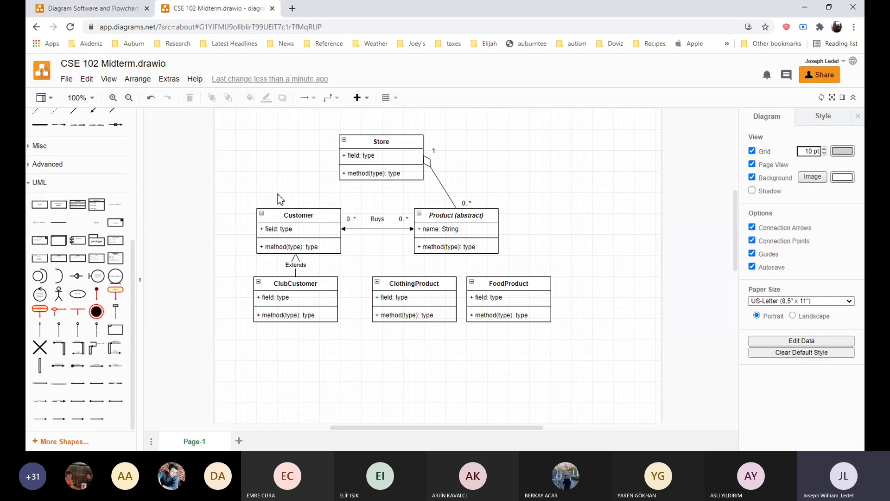
Duplicate the aggregation line and connect it from Store's left side to Customer's top
{"action": "left_click", "coordinate": [443, 185]}
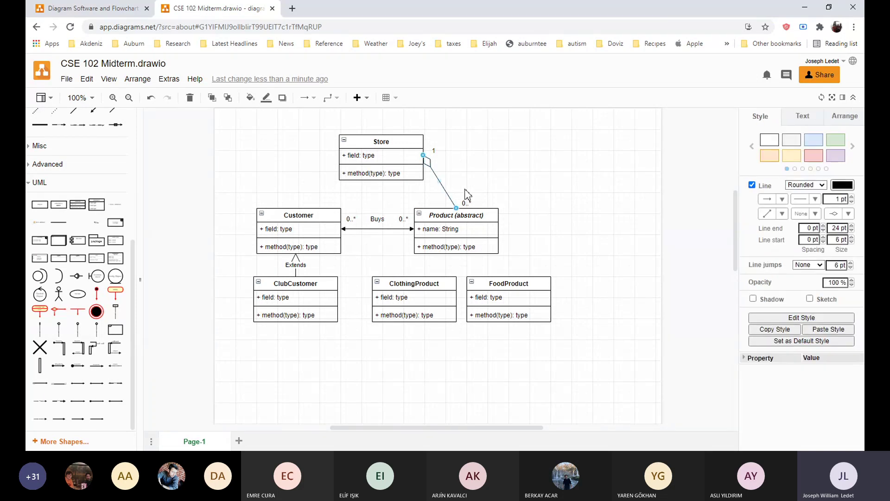
{"action": "left_click_drag", "start_coordinate": [463, 198], "coordinate": [463, 199]}
{"action": "left_click_drag", "start_coordinate": [429, 162], "coordinate": [339, 157]}
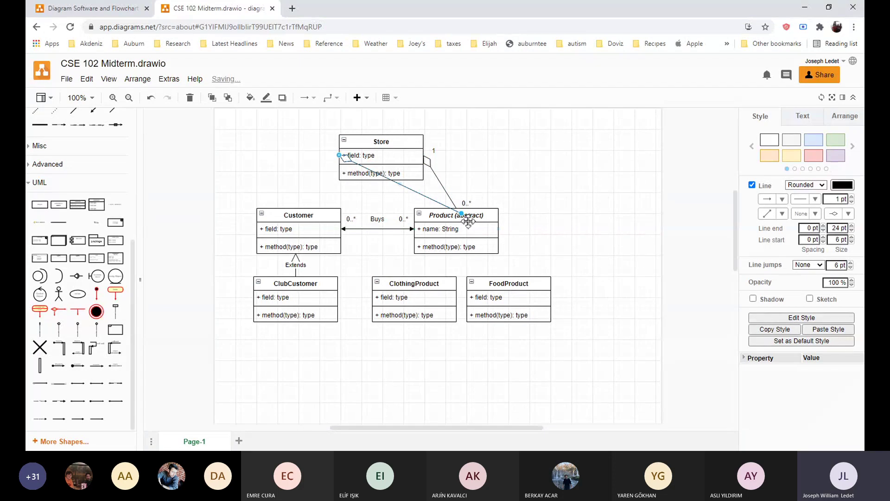
{"action": "left_click_drag", "start_coordinate": [464, 217], "coordinate": [299, 213]}
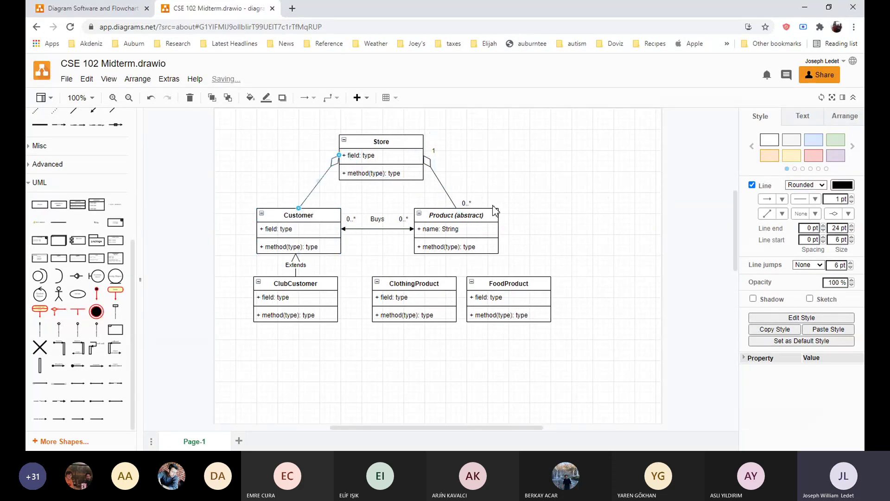
Label the new aggregation 0..* at Customer's end and 1 at Store's end
{"action": "left_click_drag", "start_coordinate": [522, 221], "coordinate": [425, 139]}
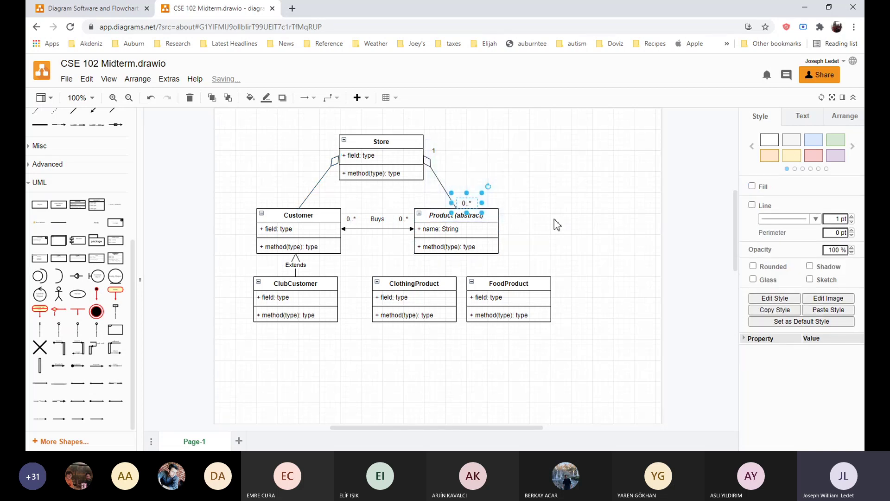
{"action": "left_click_drag", "start_coordinate": [466, 203], "coordinate": [302, 200]}
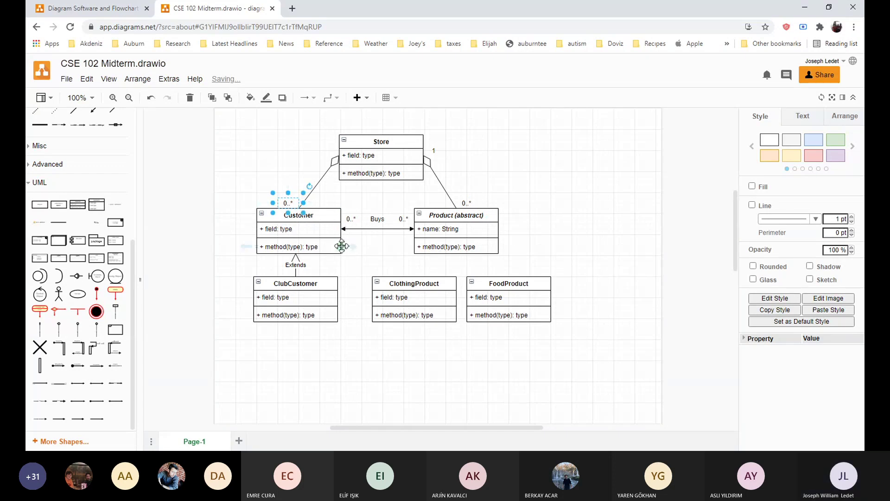
{"action": "key", "text": "ctrl+v"}
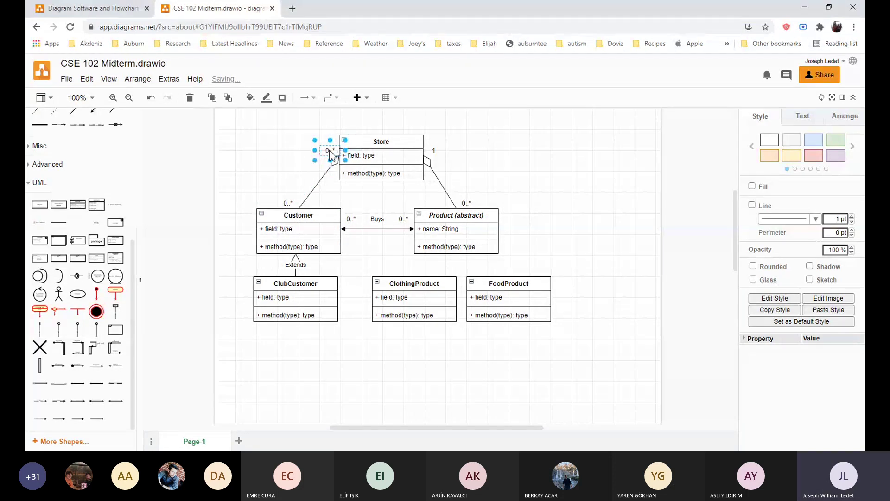
{"action": "type", "text": "1"}
{"action": "left_click", "coordinate": [533, 194]}
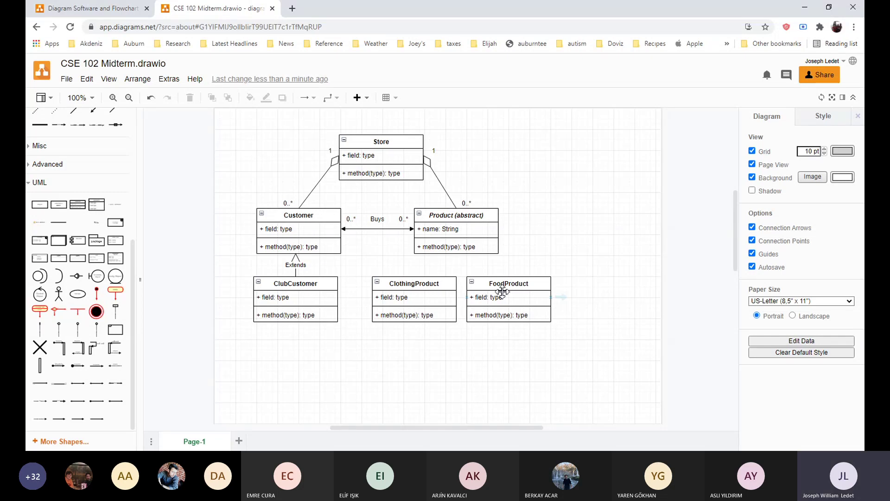
Connect an Extends arrow from ClothingProduct to Product (abstract), undoing a misplaced attempt
{"action": "left_click", "coordinate": [295, 262]}
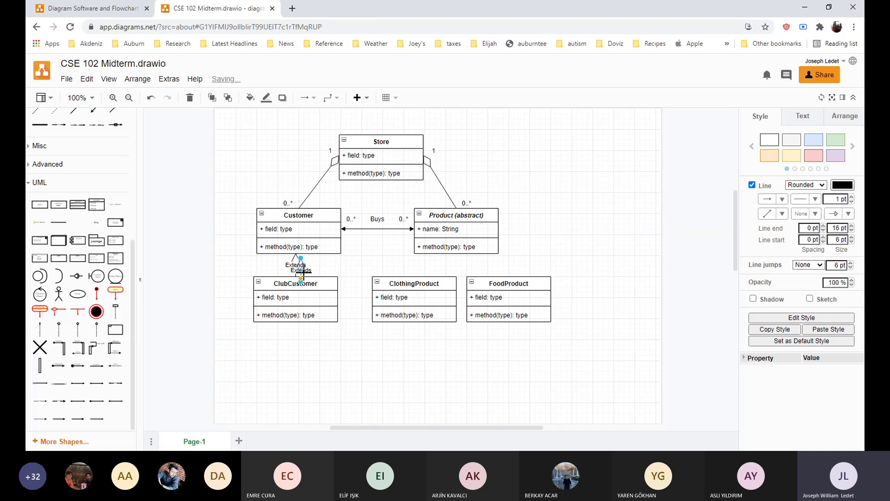
{"action": "left_click_drag", "start_coordinate": [298, 260], "coordinate": [428, 277]}
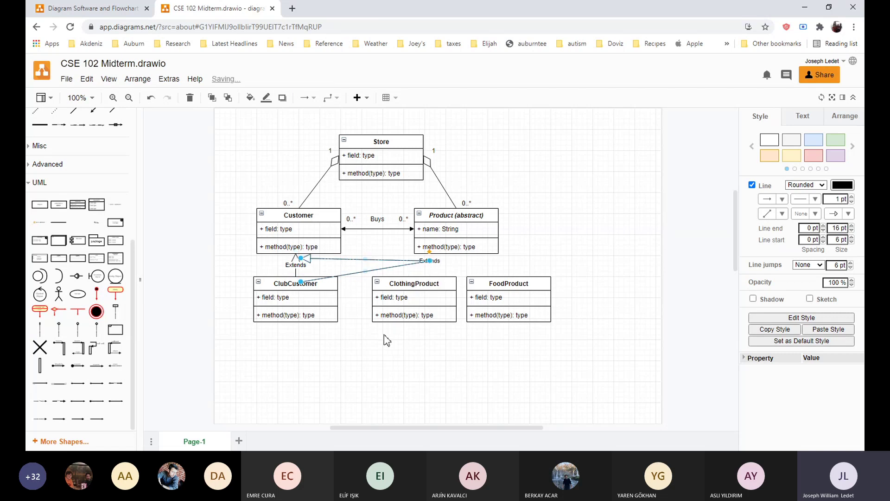
{"action": "key", "text": "ctrl+z"}
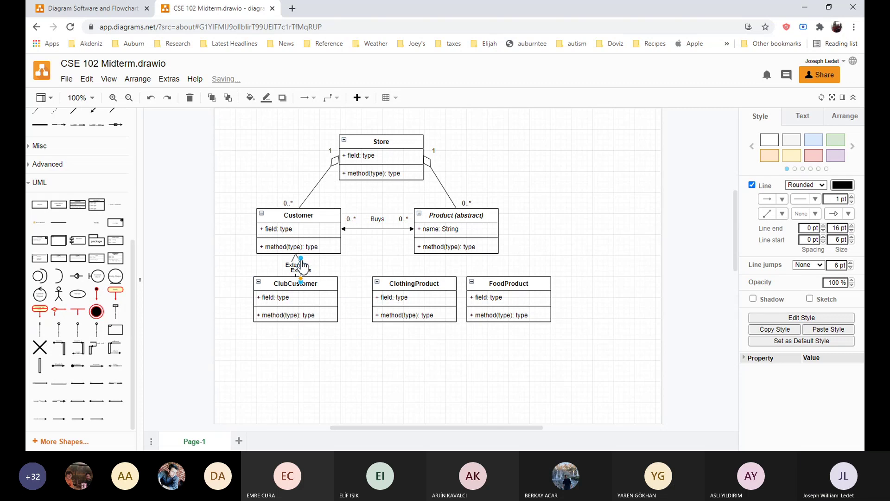
{"action": "left_click_drag", "start_coordinate": [315, 269], "coordinate": [459, 254]}
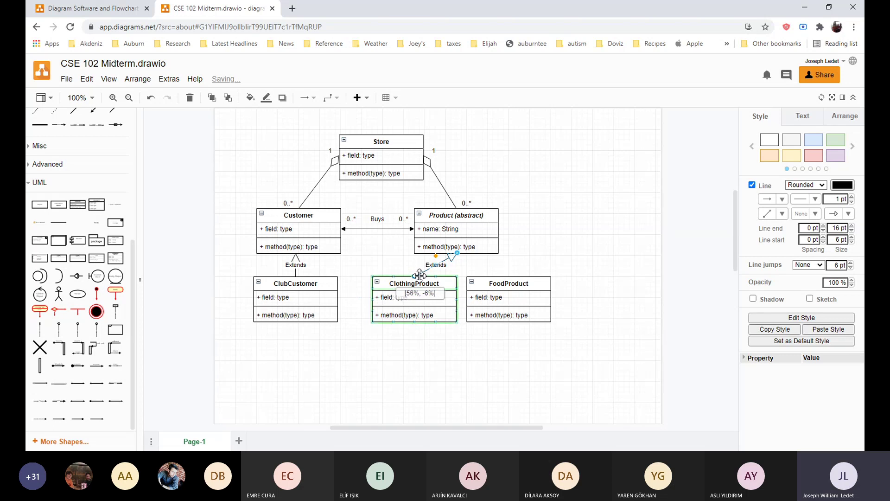
{"action": "left_click_drag", "start_coordinate": [414, 277], "coordinate": [490, 283]}
Connect another Extends arrow from FoodProduct to Product (abstract) and check it
{"action": "left_click", "coordinate": [575, 281]}
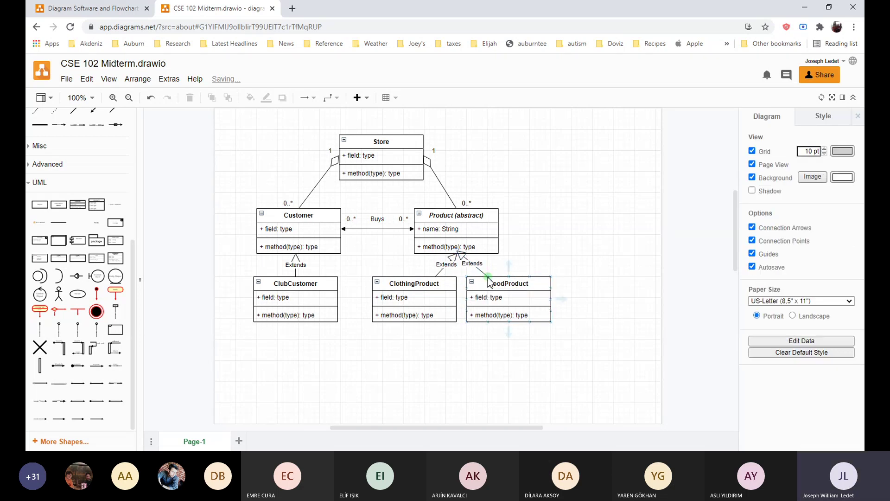
{"action": "left_click", "coordinate": [461, 259]}
{"action": "left_click_drag", "start_coordinate": [461, 259], "coordinate": [473, 262]}
{"action": "left_click", "coordinate": [563, 258]}
{"action": "left_click", "coordinate": [472, 261]}
{"action": "left_click", "coordinate": [592, 268]}
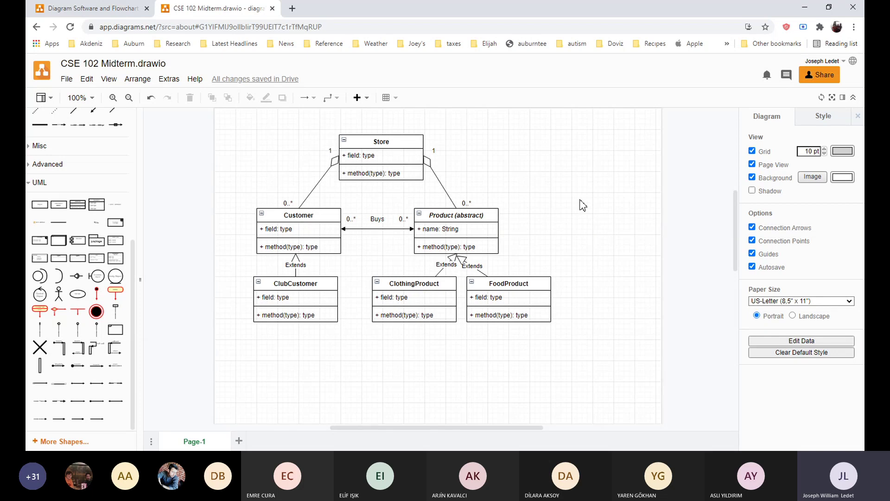
Add a second attribute '+ price: double' below '+ name: String' in Product (abstract)
{"action": "left_click", "coordinate": [454, 232]}
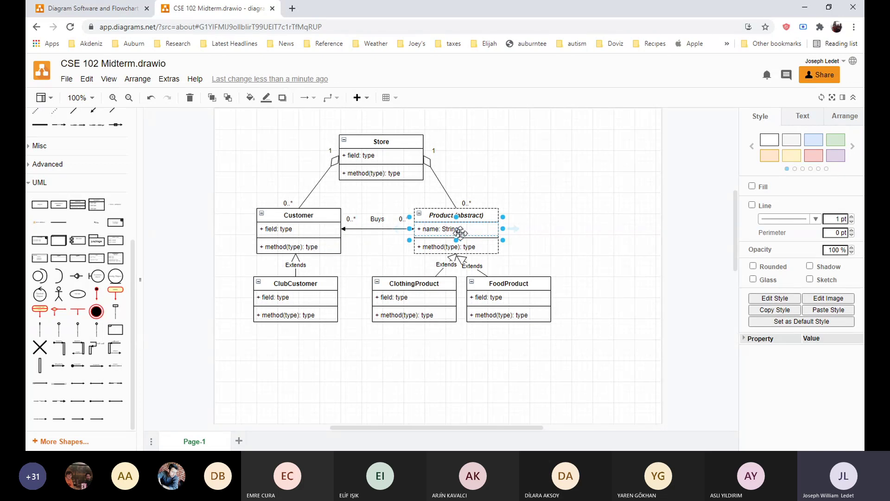
{"action": "double_click", "coordinate": [460, 230]}
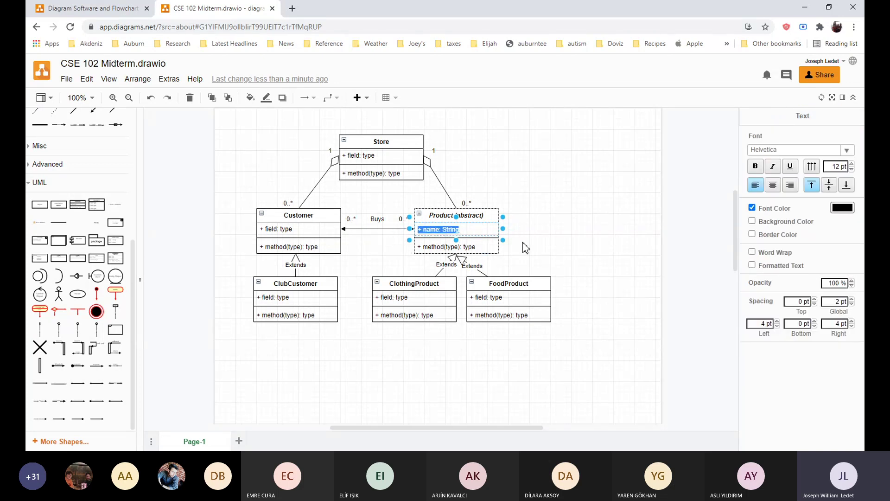
{"action": "key", "text": "End"}
{"action": "type", "text": "+ price"}
{"action": "type", "text": "double"}
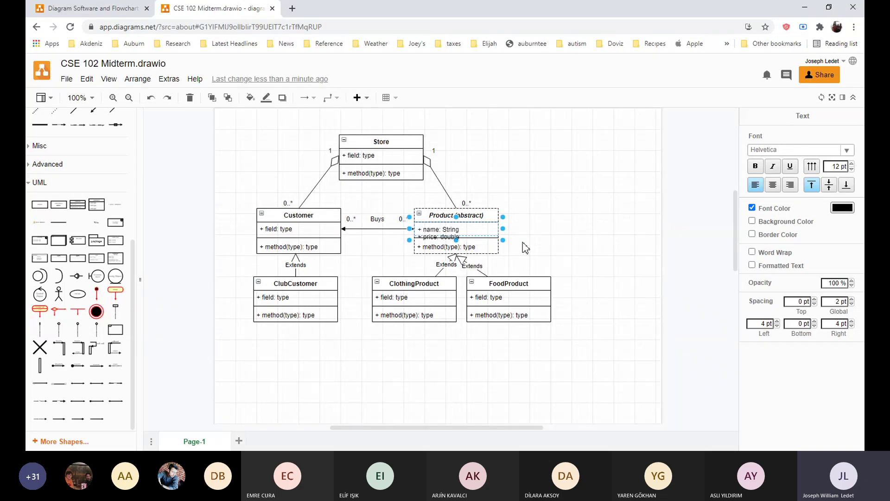
{"action": "left_click", "coordinate": [520, 246]}
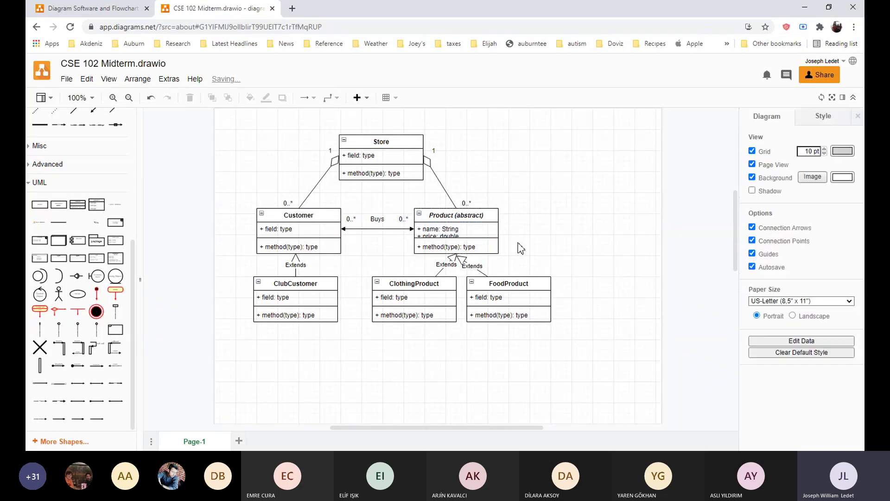
Enlarge Product's attribute compartment so both name and price fit
{"action": "left_click", "coordinate": [480, 240]}
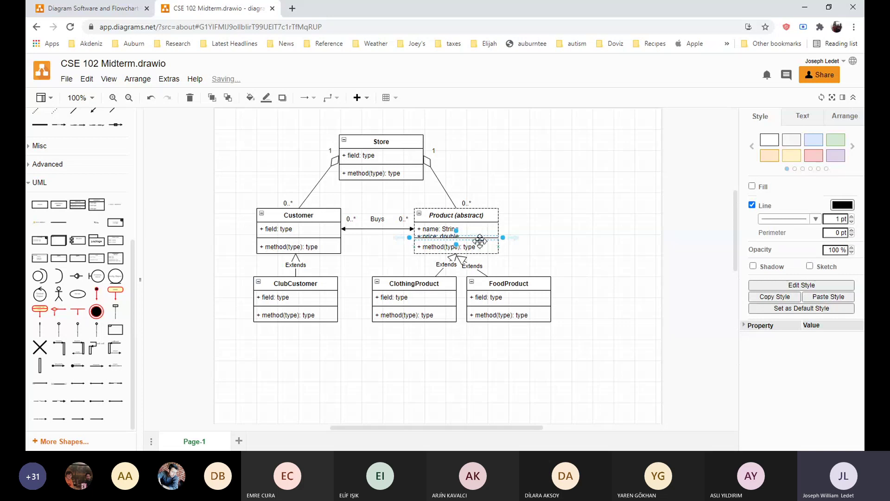
{"action": "left_click", "coordinate": [516, 259]}
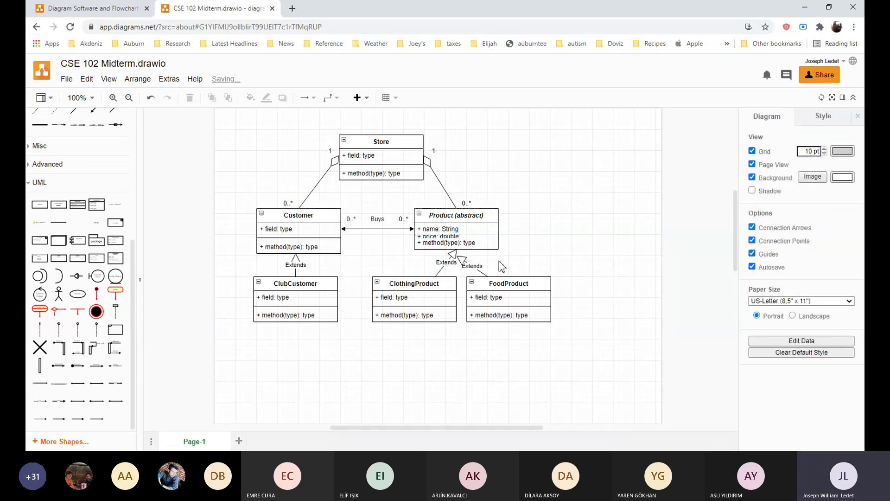
{"action": "left_click", "coordinate": [481, 229]}
{"action": "left_click_drag", "start_coordinate": [456, 237], "coordinate": [456, 245]}
{"action": "left_click", "coordinate": [550, 254]}
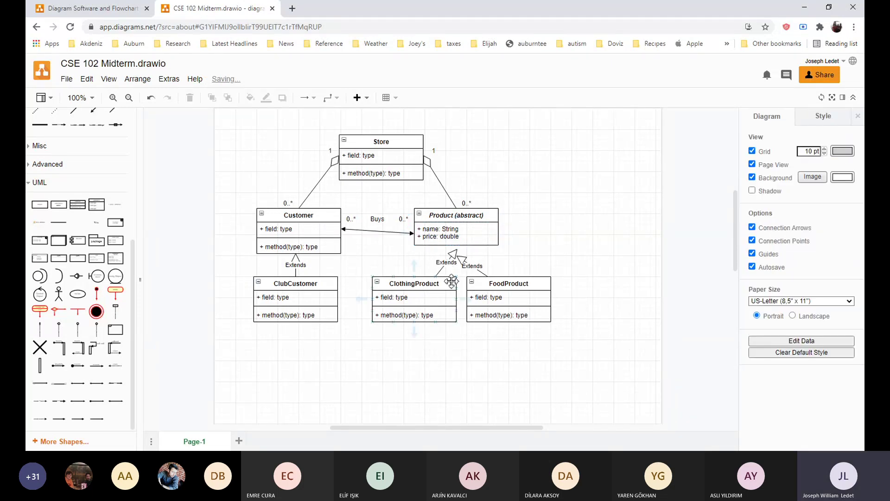
Change ClothingProduct's attribute to '+ size: String'
{"action": "left_click", "coordinate": [386, 301]}
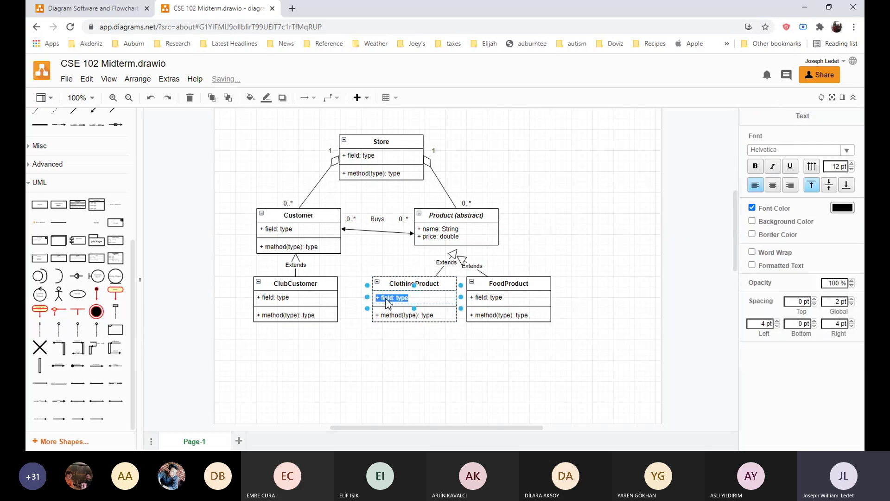
{"action": "double_click", "coordinate": [387, 299]}
{"action": "type", "text": "size"}
{"action": "key", "text": "Right"}
{"action": "key", "text": "Right"}
{"action": "key", "text": "Right"}
{"action": "key", "text": "Right"}
{"action": "key", "text": "Right"}
{"action": "key", "text": "Right"}
{"action": "key", "text": "BackSpace"}
{"action": "key", "text": "BackSpace"}
{"action": "key", "text": "BackSpace"}
{"action": "key", "text": "BackSpace"}
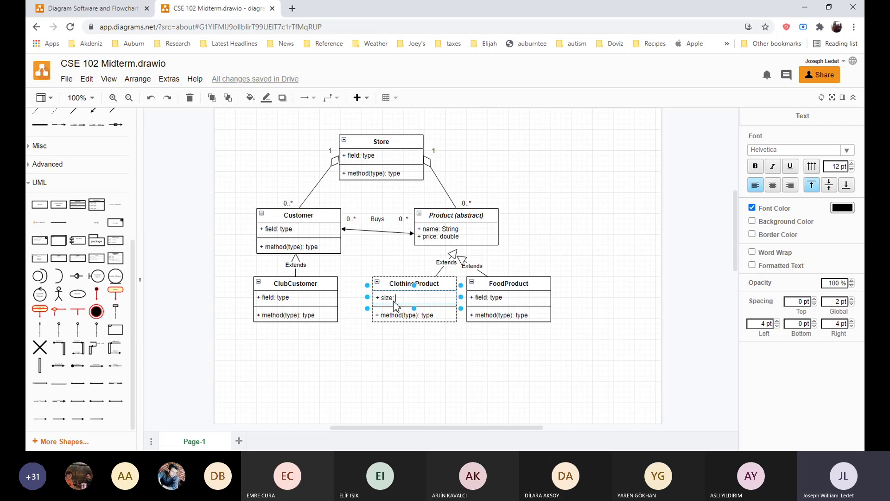
{"action": "type", "text": "String"}
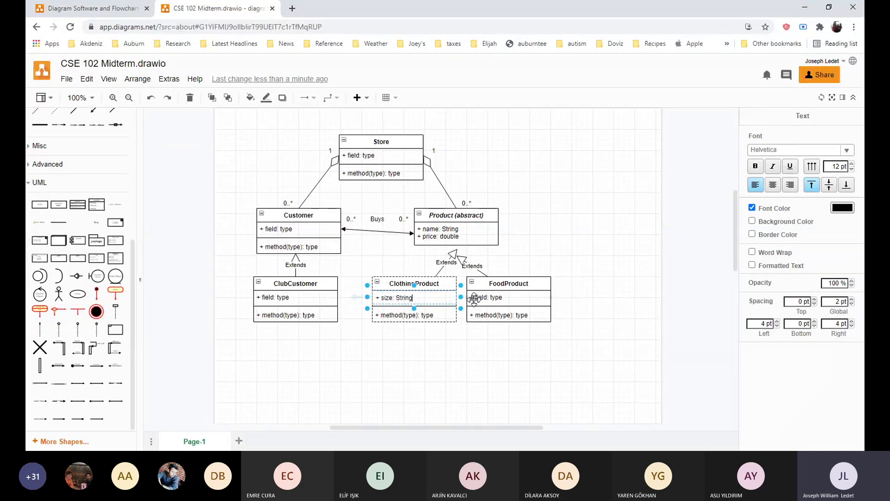
Change FoodProduct's attribute to '+ type: String'
{"action": "double_click", "coordinate": [523, 300]}
{"action": "left_click", "coordinate": [476, 298]}
{"action": "key", "text": "shift+Right"}
{"action": "key", "text": "shift+Right"}
{"action": "key", "text": "shift+Right"}
{"action": "key", "text": "shift+Right"}
{"action": "key", "text": "shift+Right"}
{"action": "key", "text": "shift+Right"}
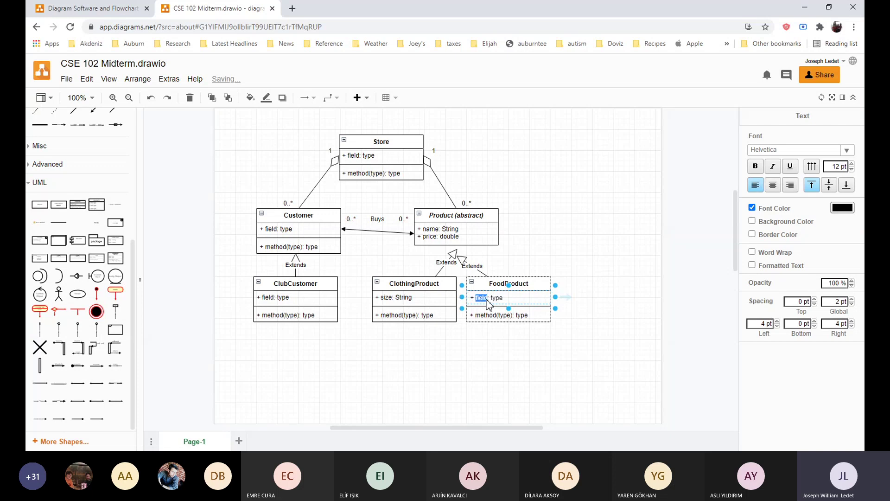
{"action": "type", "text": "type:"}
{"action": "key", "text": "Right"}
{"action": "key", "text": "Right"}
{"action": "key", "text": "Right"}
{"action": "key", "text": "Right"}
{"action": "key", "text": "BackSpace"}
{"action": "key", "text": "BackSpace"}
{"action": "key", "text": "BackSpace"}
{"action": "key", "text": "BackSpace"}
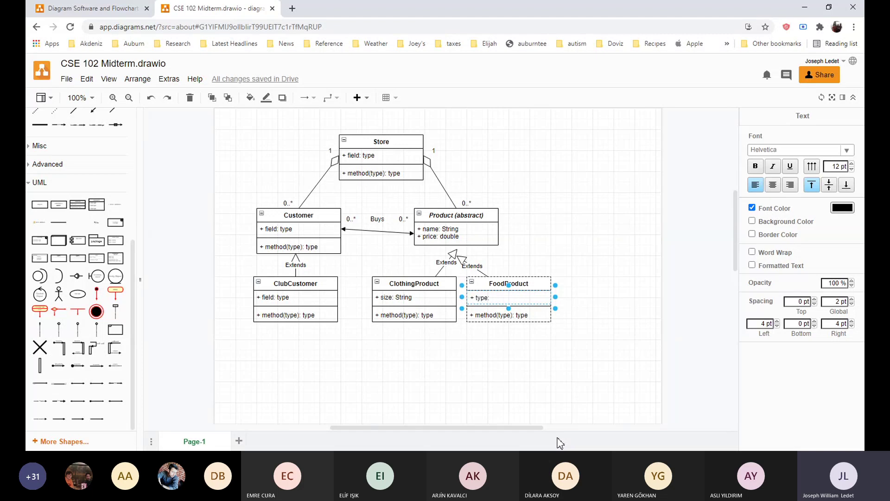
{"action": "type", "text": "String"}
Change Customer's attribute from the placeholder to '+ name: String'
{"action": "double_click", "coordinate": [279, 229]}
{"action": "left_click", "coordinate": [265, 231]}
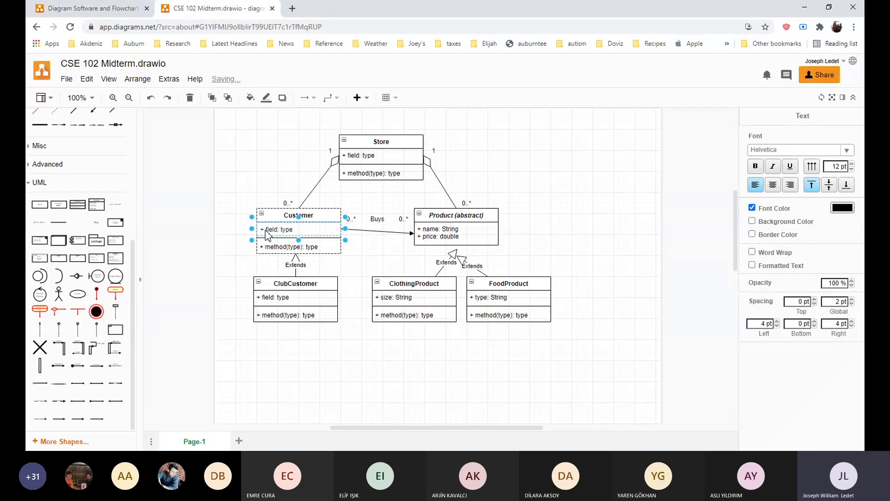
{"action": "double_click", "coordinate": [269, 230]}
{"action": "type", "text": "name"}
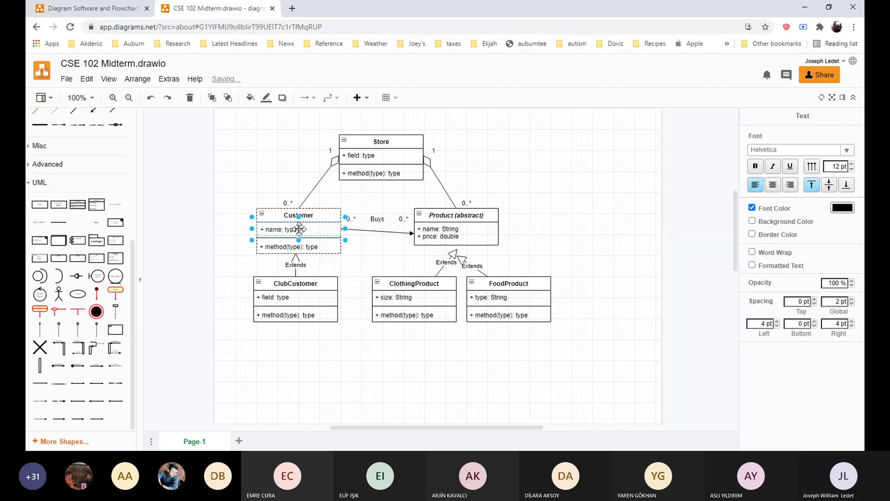
{"action": "key", "text": "BackSpace"}
{"action": "key", "text": "BackSpace"}
{"action": "key", "text": "BackSpace"}
{"action": "key", "text": "BackSpace"}
{"action": "type", "text": "String"}
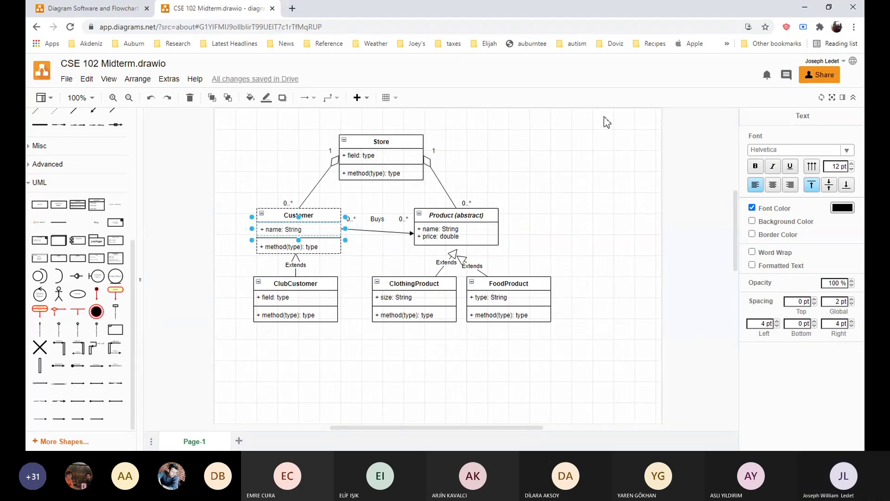
Rename ClubCustomer's placeholder field to 'phone' and delete the placeholder type
{"action": "double_click", "coordinate": [282, 297]}
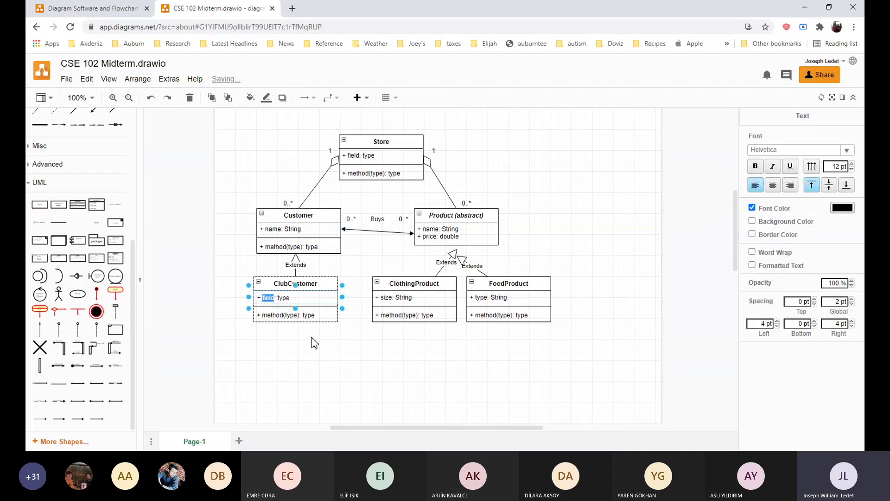
{"action": "type", "text": "phone"}
{"action": "key", "text": "Right"}
{"action": "key", "text": "Right"}
{"action": "key", "text": "Right"}
{"action": "key", "text": "Right"}
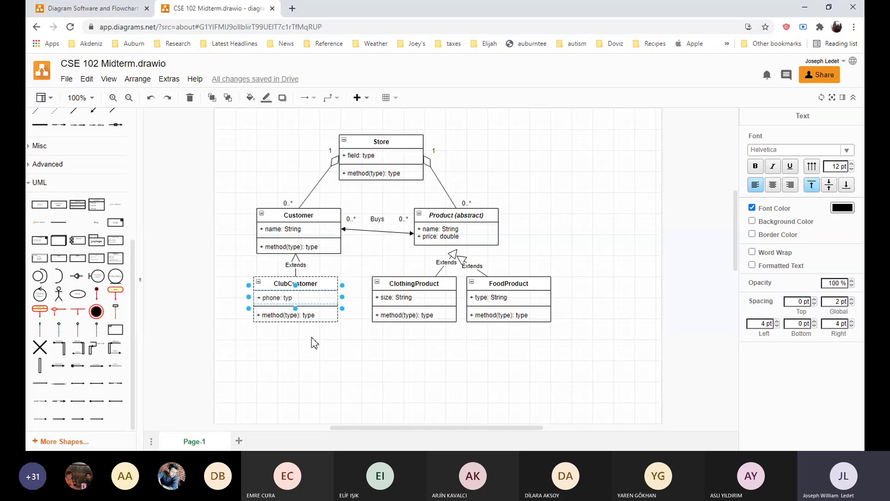
{"action": "key", "text": "BackSpace"}
{"action": "key", "text": "BackSpace"}
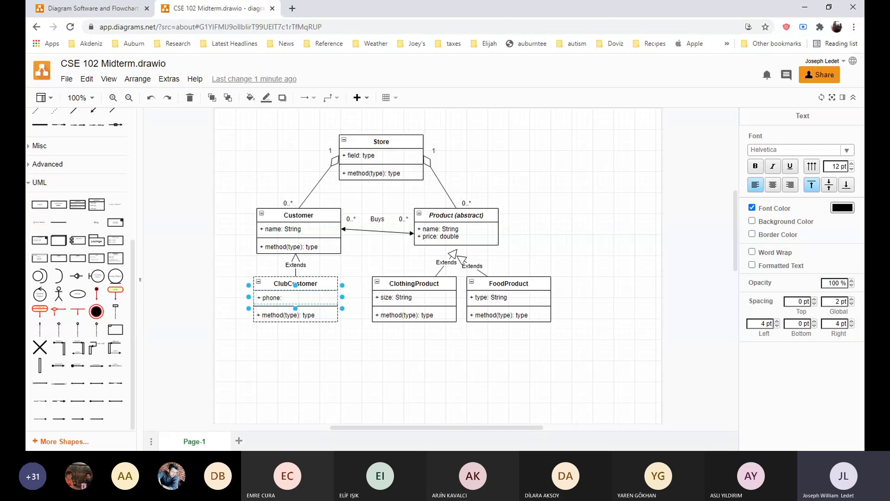
Add the type String after 'phone:' in ClubCustomer's attribute
{"action": "type", "text": "String"}
Replace Store's placeholder field with private attributes '- name: String' and '- address: String'
{"action": "left_click", "coordinate": [369, 159]}
{"action": "double_click", "coordinate": [350, 155]}
{"action": "left_click", "coordinate": [357, 160]}
{"action": "double_click", "coordinate": [356, 158]}
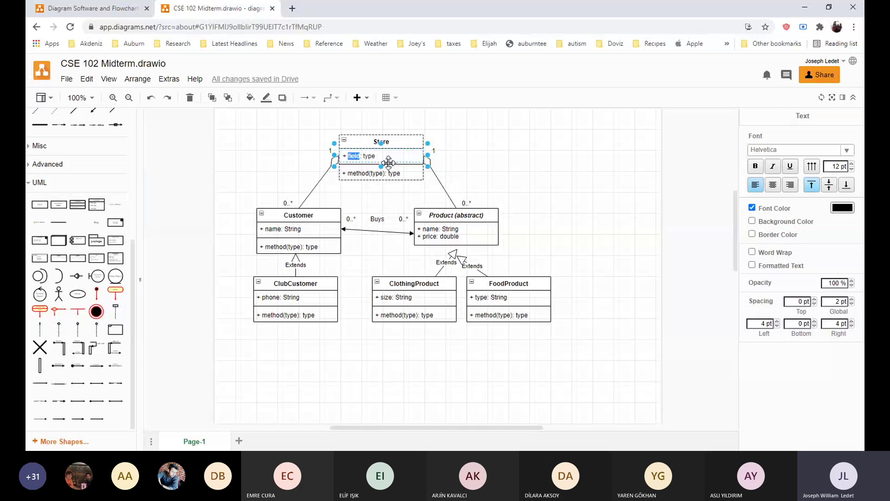
{"action": "type", "text": "name"}
{"action": "key", "text": "BackSpace"}
{"action": "key", "text": "BackSpace"}
{"action": "key", "text": "BackSpace"}
{"action": "key", "text": "BackSpace"}
{"action": "type", "text": "String"}
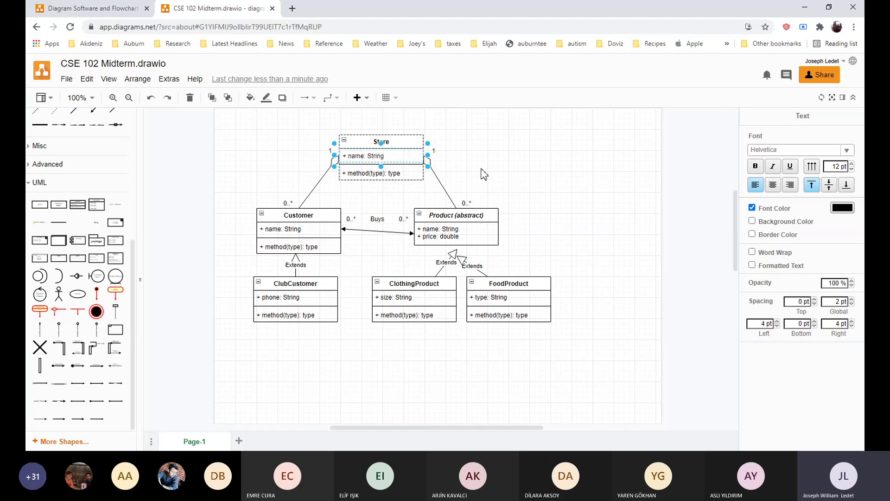
{"action": "key", "text": "Delete"}
{"action": "key", "text": "Delete"}
{"action": "type", "text": "-"}
{"action": "type", "text": "address: String"}
Drag Store's attribute compartment taller so name and address both show above the methods
{"action": "left_click", "coordinate": [493, 177]}
{"action": "left_click", "coordinate": [390, 165]}
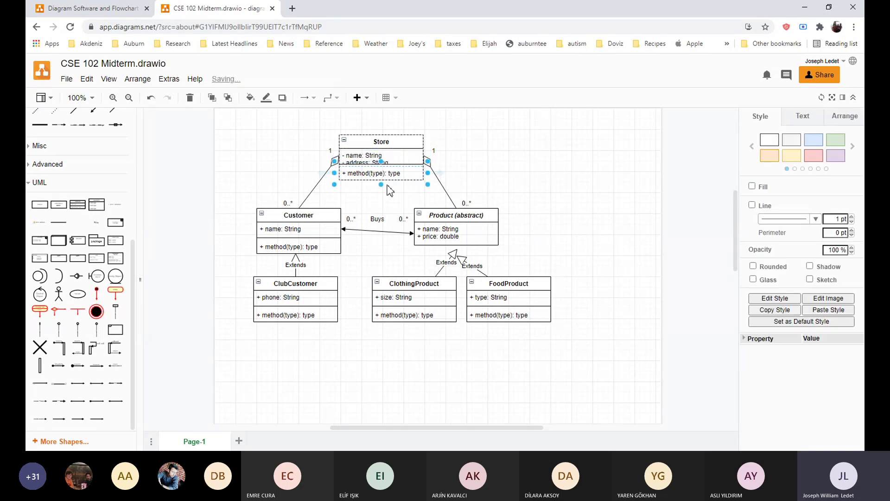
{"action": "left_click_drag", "start_coordinate": [393, 184], "coordinate": [393, 189]}
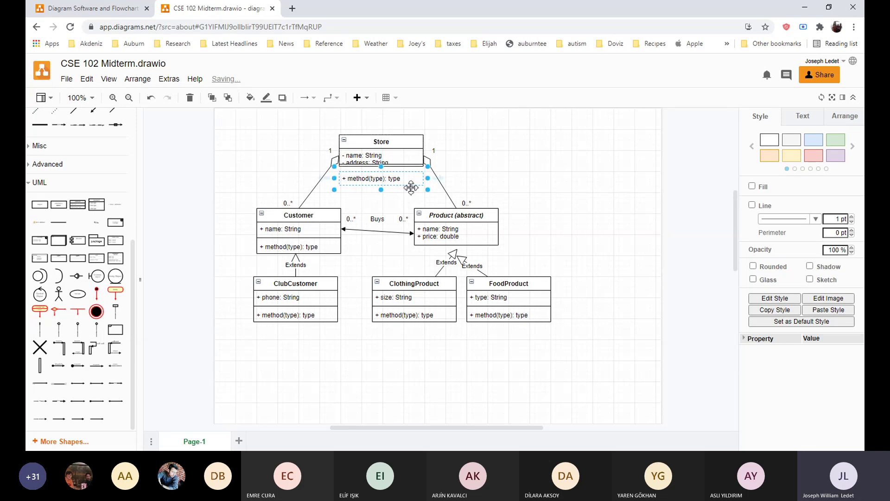
{"action": "key", "text": "ctrl+z"}
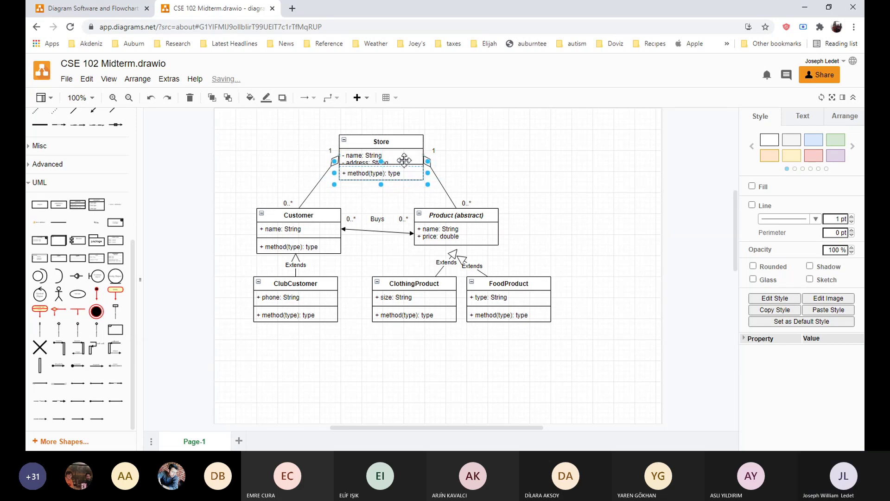
{"action": "left_click", "coordinate": [402, 159]}
{"action": "left_click", "coordinate": [383, 180]}
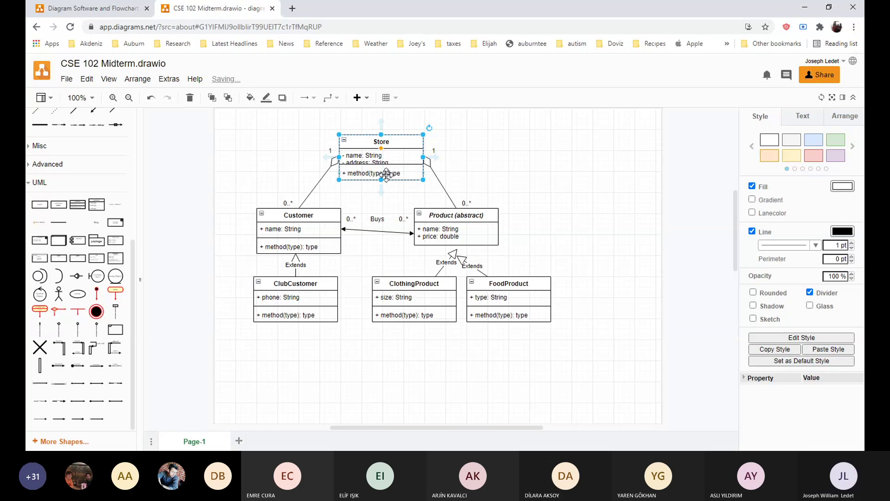
{"action": "left_click", "coordinate": [392, 166]}
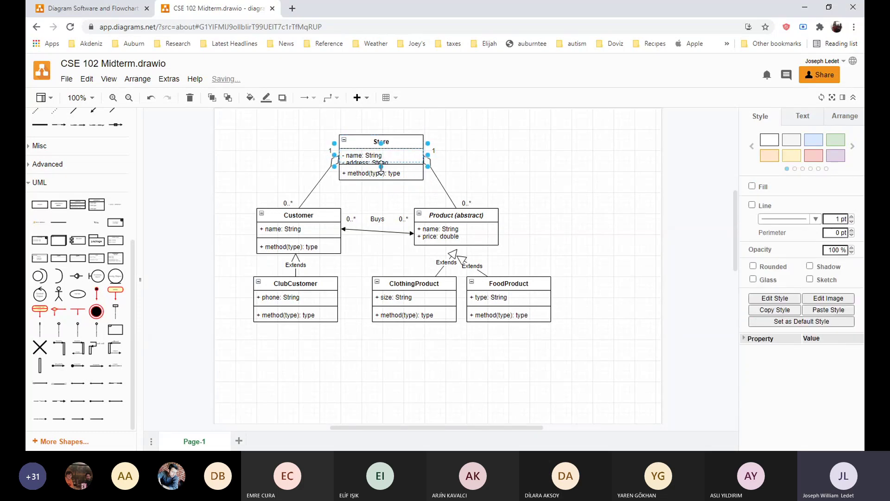
{"action": "left_click_drag", "start_coordinate": [392, 166], "coordinate": [391, 186]}
{"action": "left_click", "coordinate": [524, 218]}
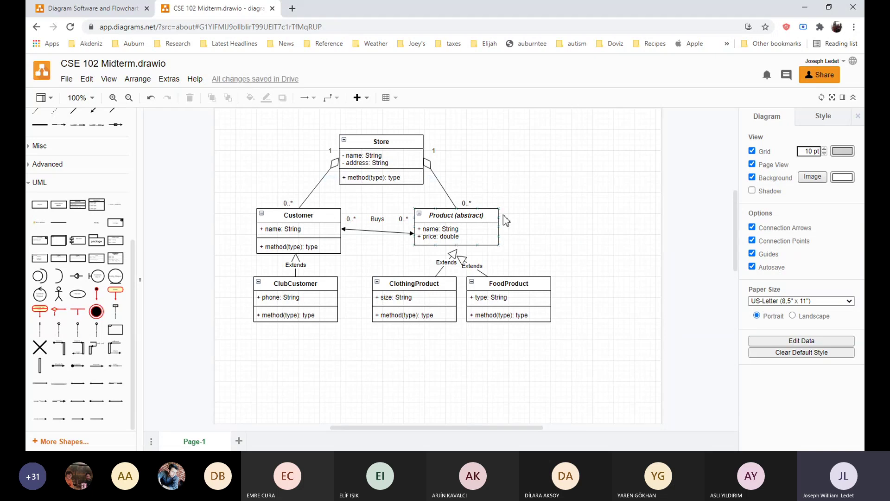
Reattach FoodProduct's Extends arrow to a separate point on Product's bottom edge
{"action": "left_click", "coordinate": [477, 262]}
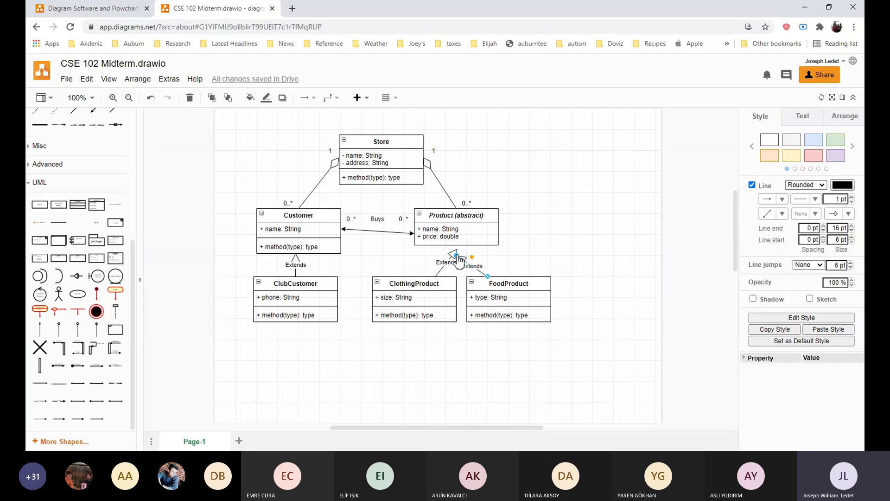
{"action": "mouse_move", "coordinate": [459, 244]}
{"action": "left_mouse_down"}
{"action": "mouse_move", "coordinate": [455, 254]}
{"action": "mouse_move", "coordinate": [446, 246]}
{"action": "left_mouse_up"}
{"action": "left_click", "coordinate": [453, 258]}
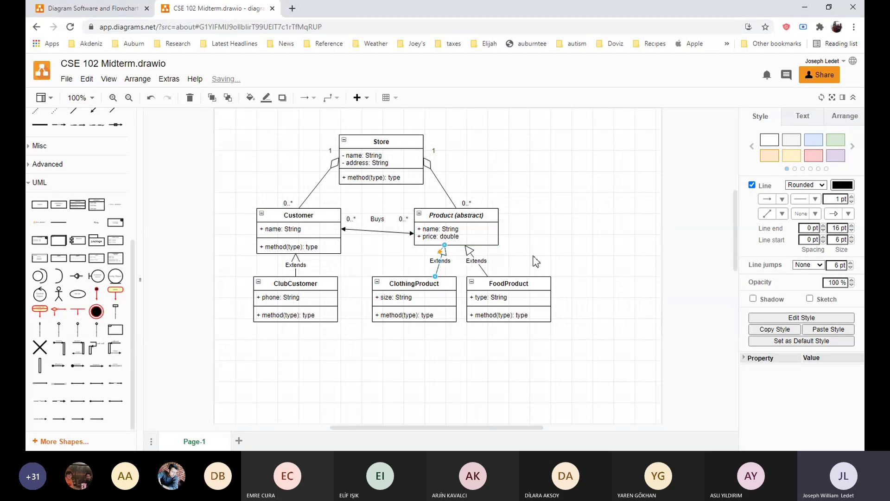
{"action": "left_click", "coordinate": [619, 268]}
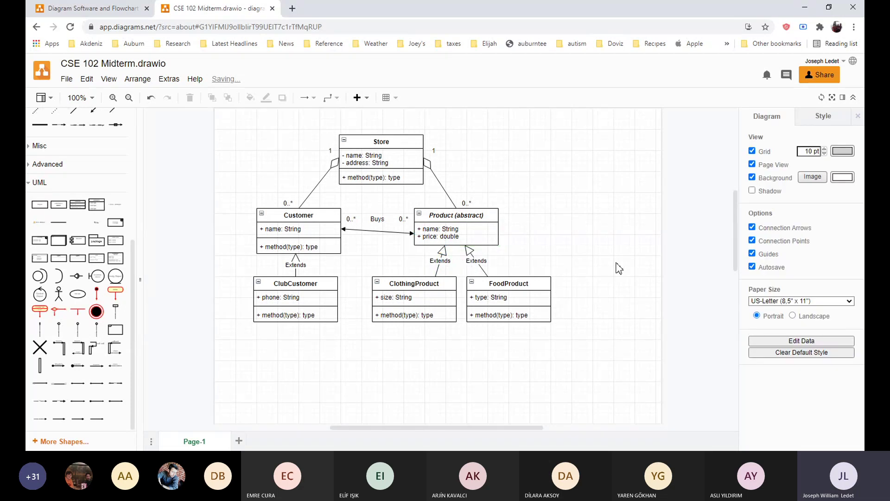